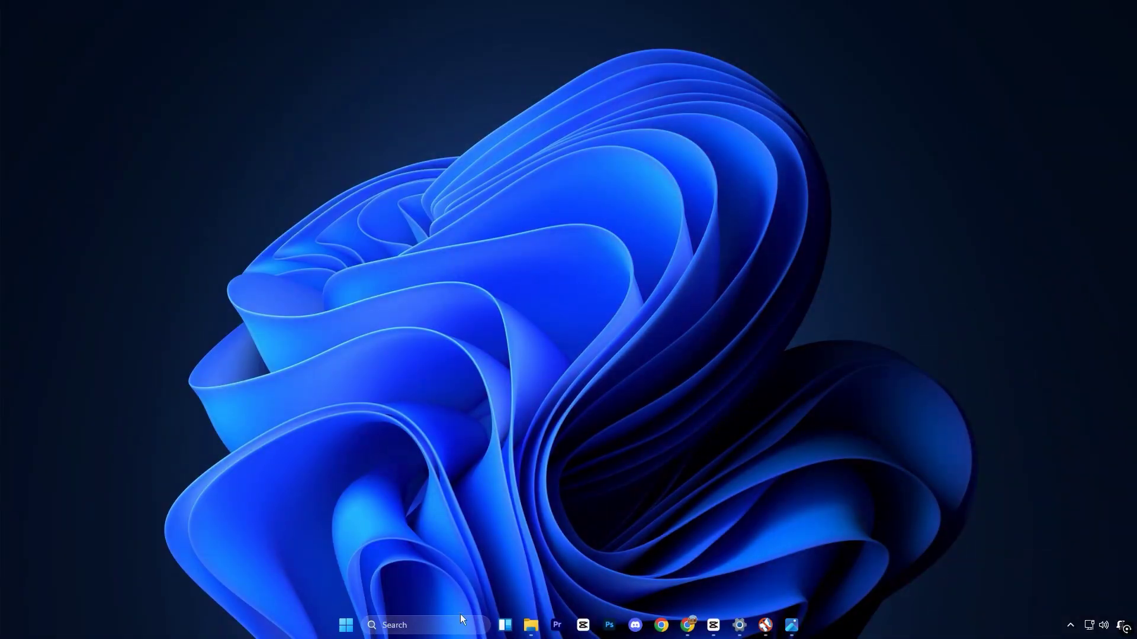
Launch Registry Editor with administrator rights from Windows search
{"action": "left_click", "coordinate": [454, 626]}
{"action": "type", "text": "reg"}
{"action": "right_click", "coordinate": [506, 255]}
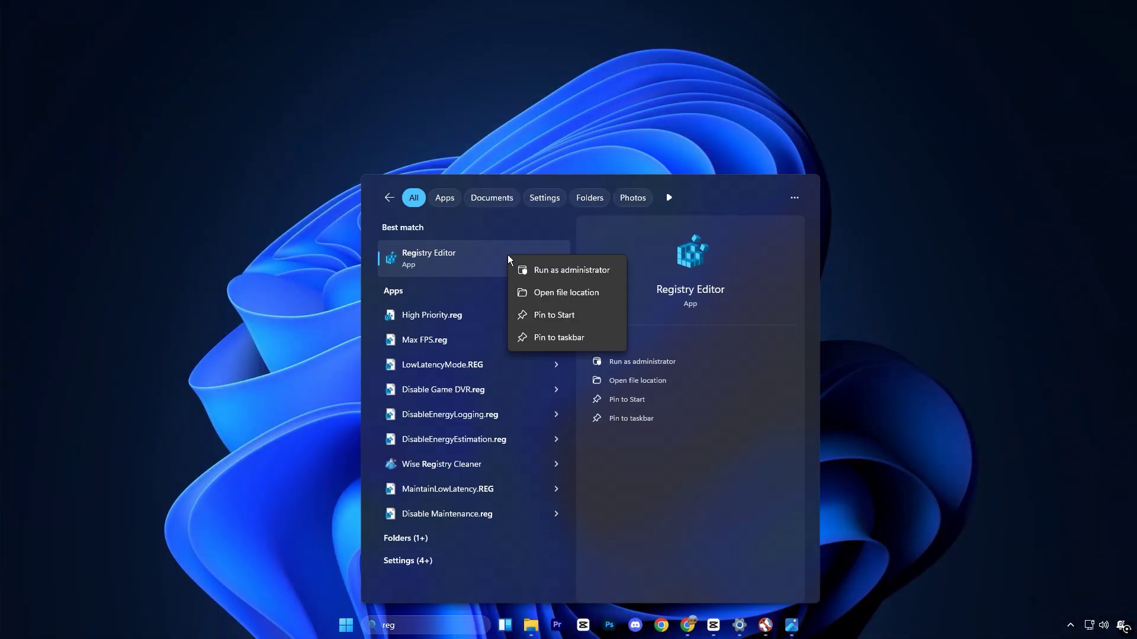
{"action": "left_click", "coordinate": [541, 269]}
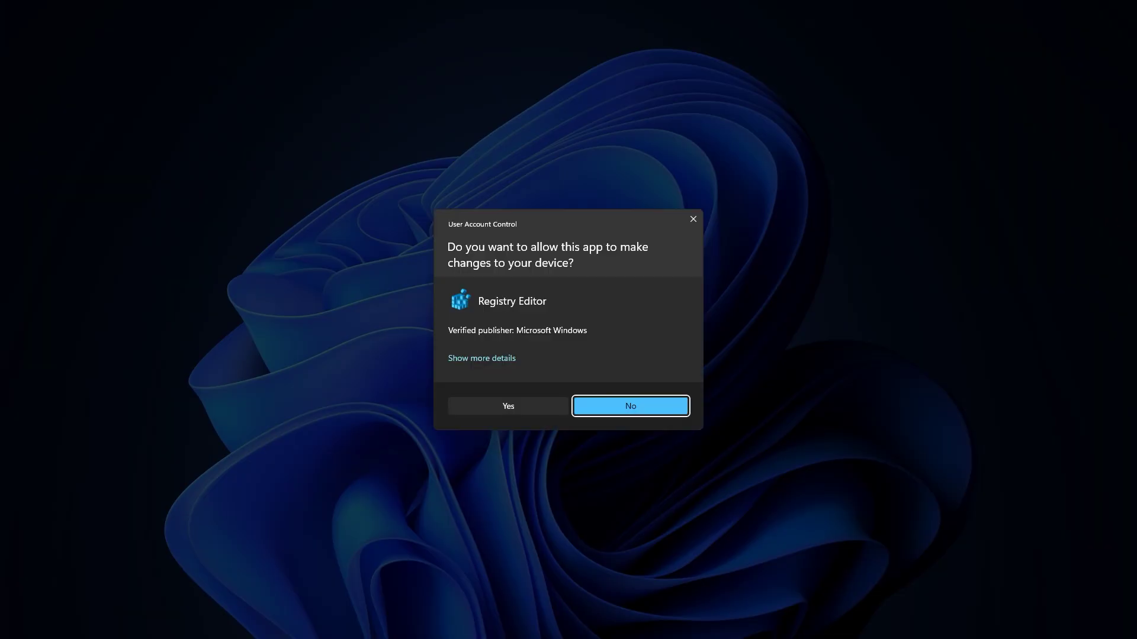
{"action": "left_click", "coordinate": [511, 408]}
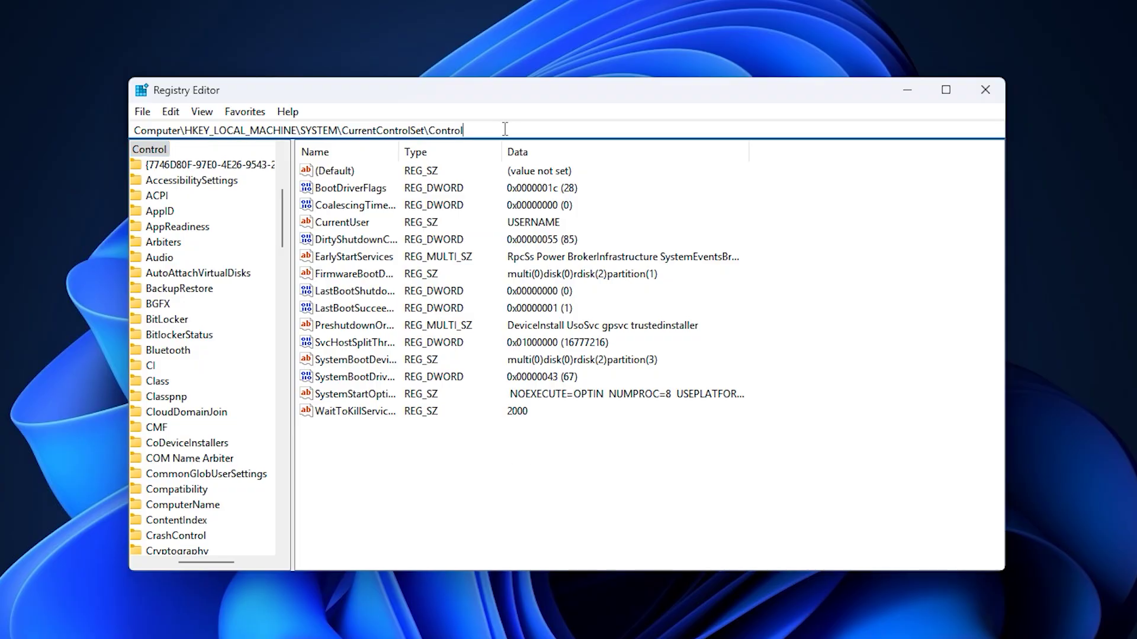
Go to HKLM\SYSTEM\CurrentControlSet\Control and locate SvcHostSplitThresholdInKB
{"action": "left_click_drag", "start_coordinate": [529, 185], "coordinate": [293, 184]}
{"action": "left_click_drag", "start_coordinate": [161, 163], "coordinate": [125, 164]}
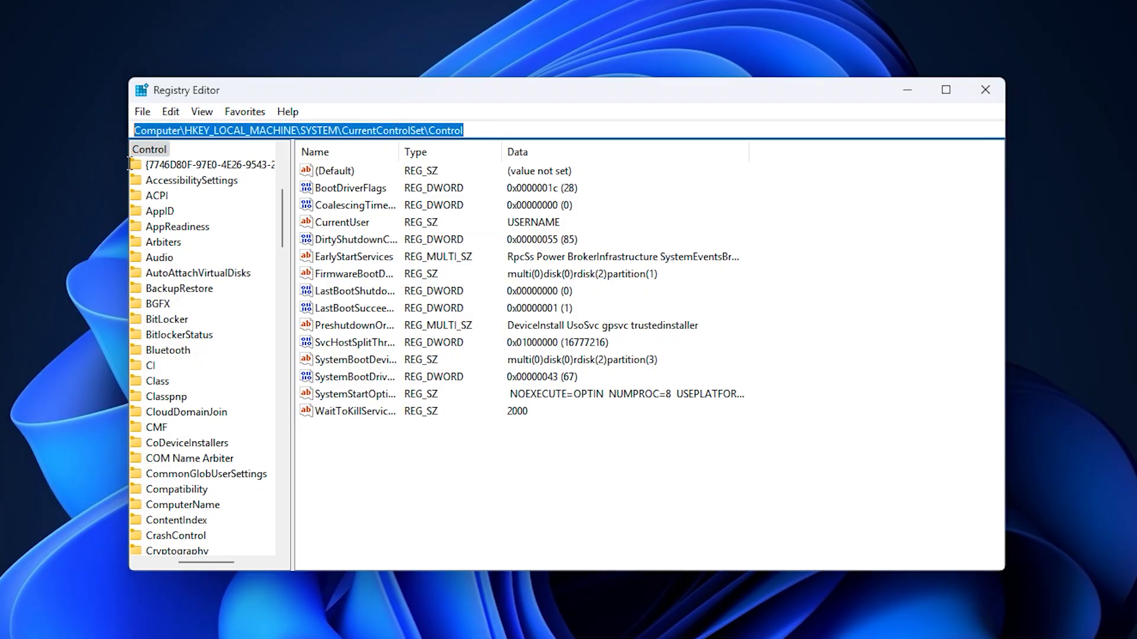
{"action": "left_click", "coordinate": [495, 471]}
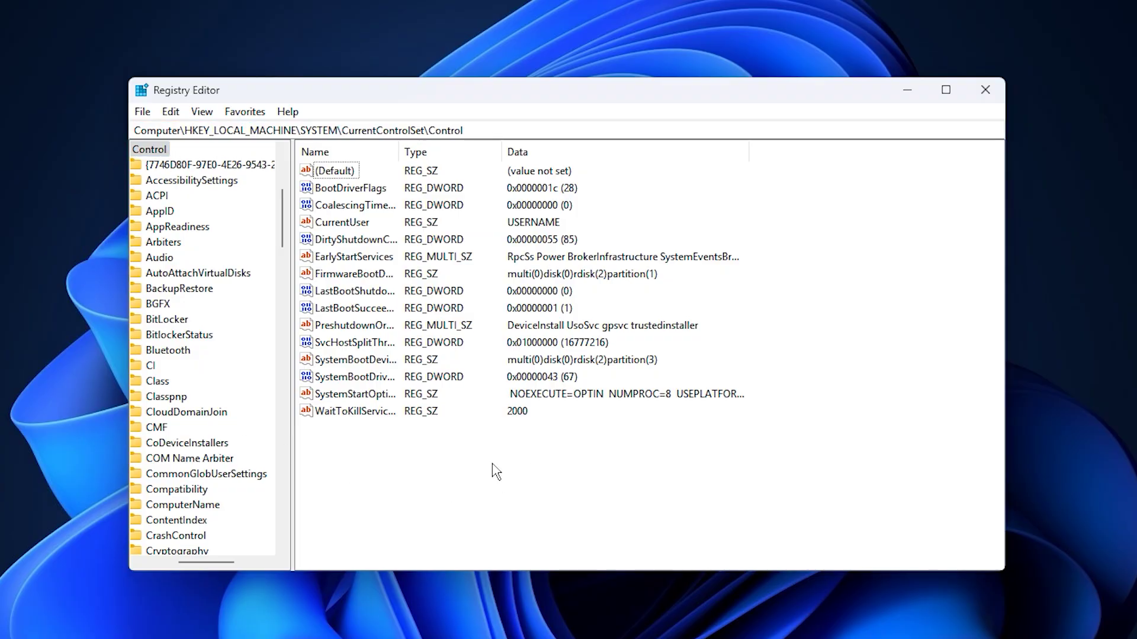
{"action": "left_click", "coordinate": [342, 344]}
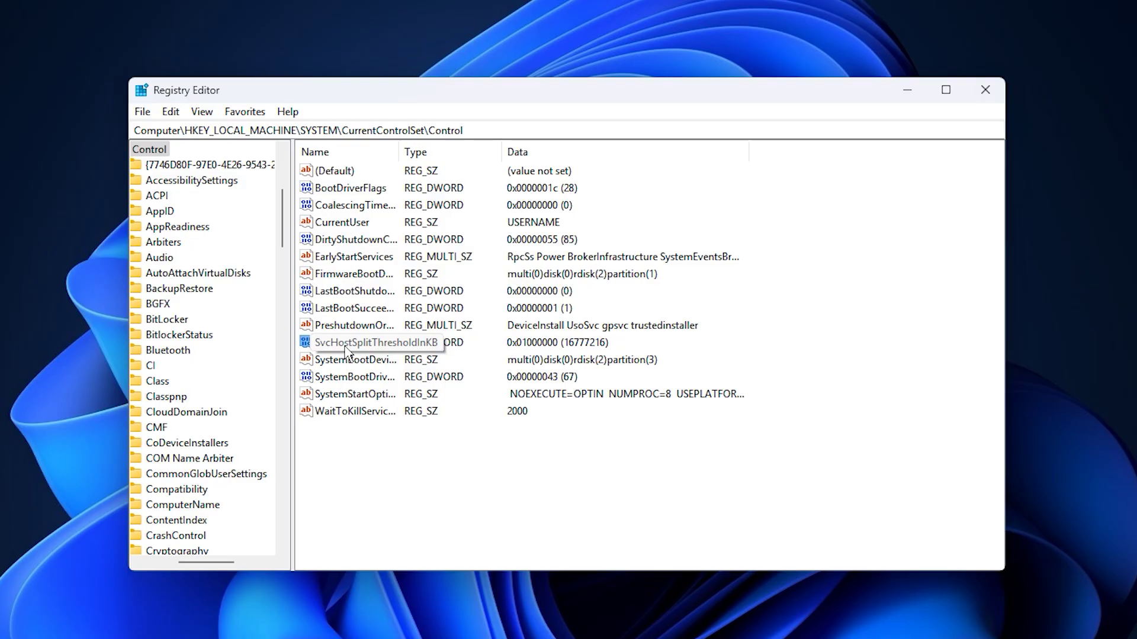
Set SvcHostSplitThresholdInKB to hex 1000000, the value for 16 GB of RAM
{"action": "double_click", "coordinate": [346, 349]}
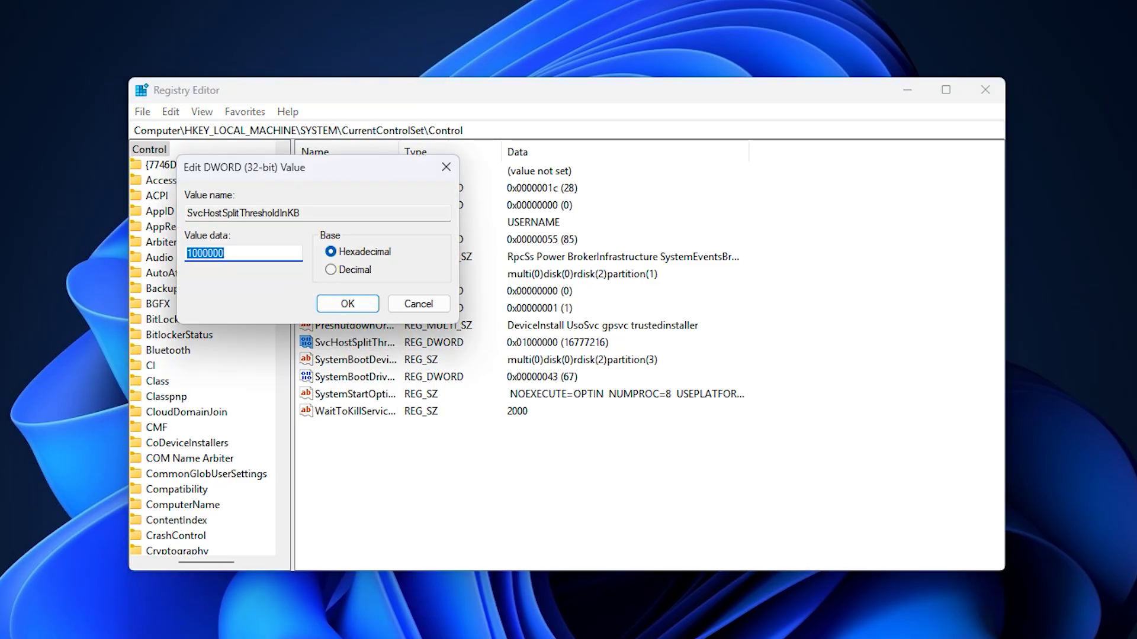
{"action": "left_click", "coordinate": [977, 626]}
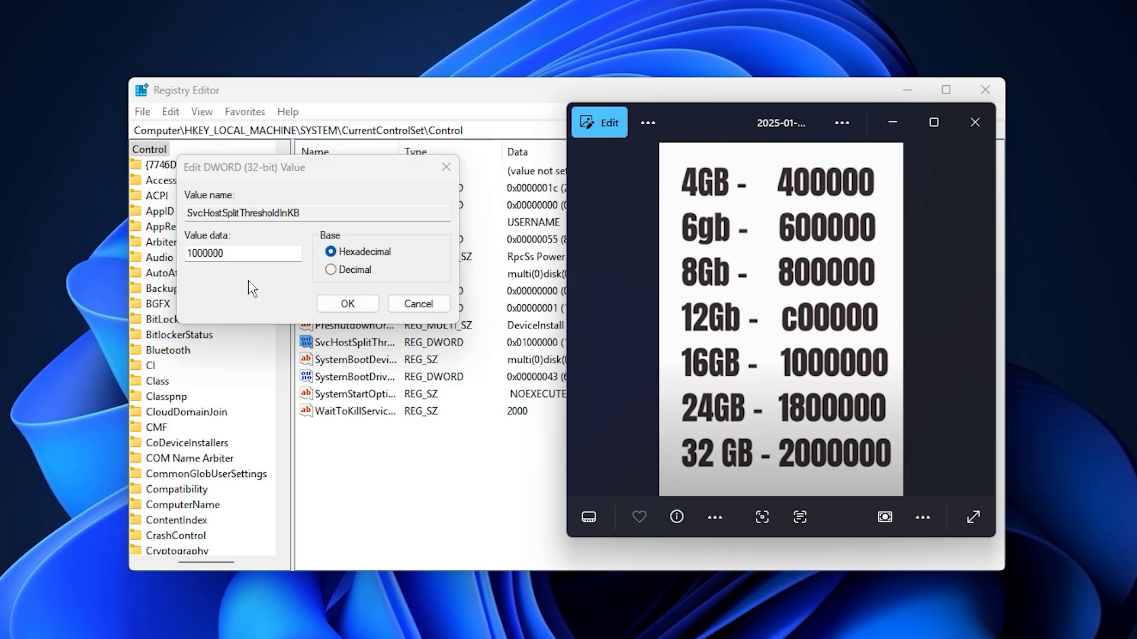
{"action": "left_click", "coordinate": [348, 304]}
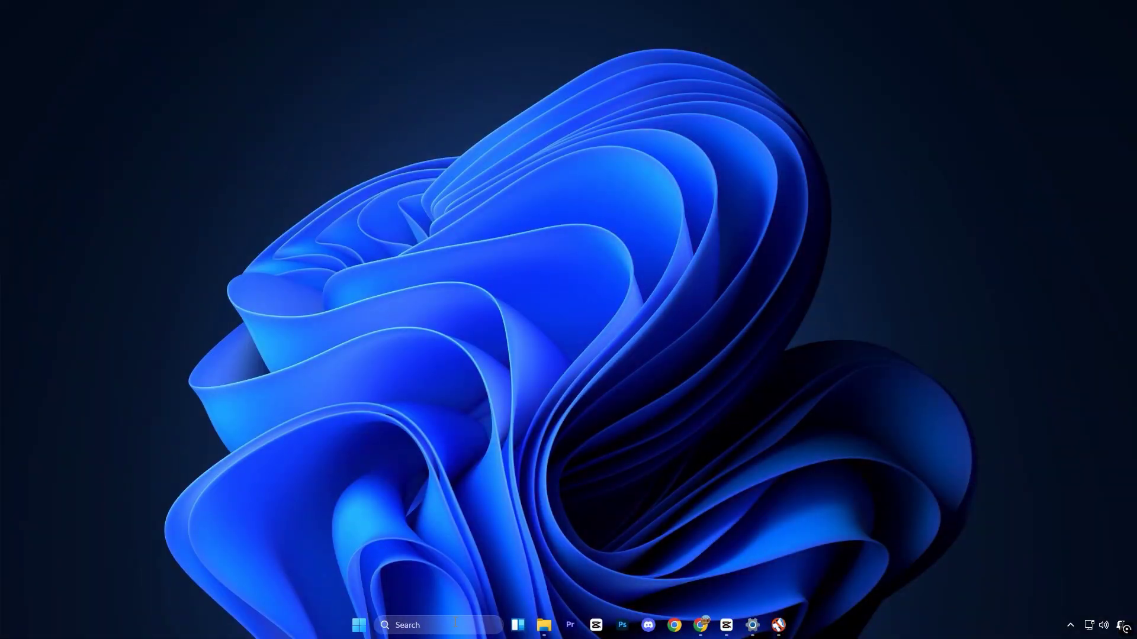
Run bcdedit /set useplatformclock false in an administrator Command Prompt
{"action": "left_click", "coordinate": [453, 625]}
{"action": "type", "text": "cmd"}
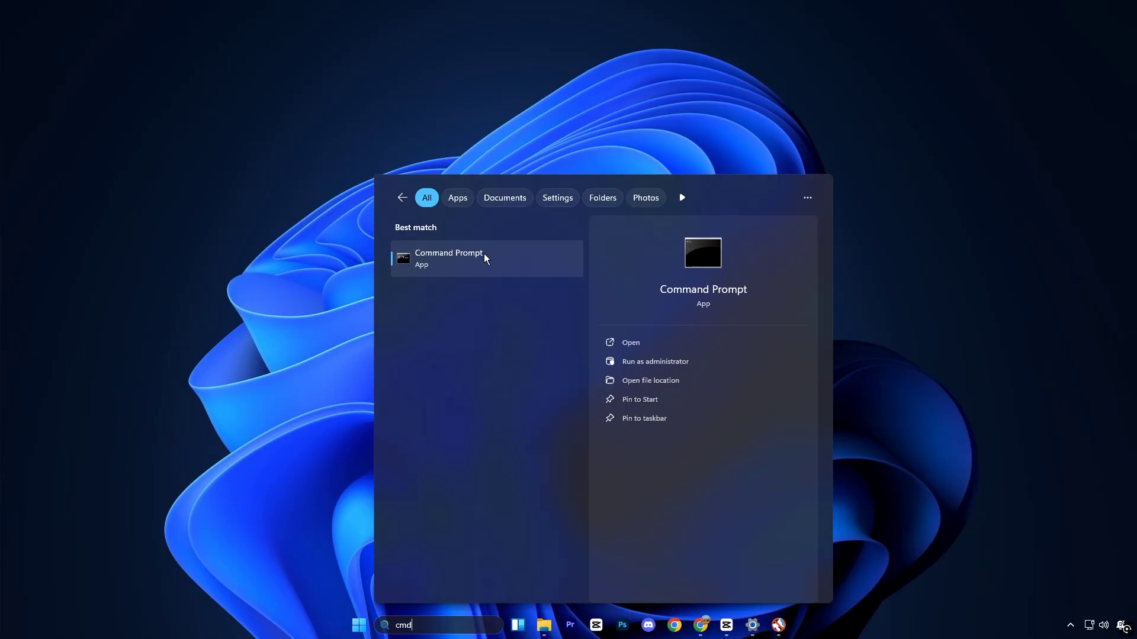
{"action": "right_click", "coordinate": [485, 254]}
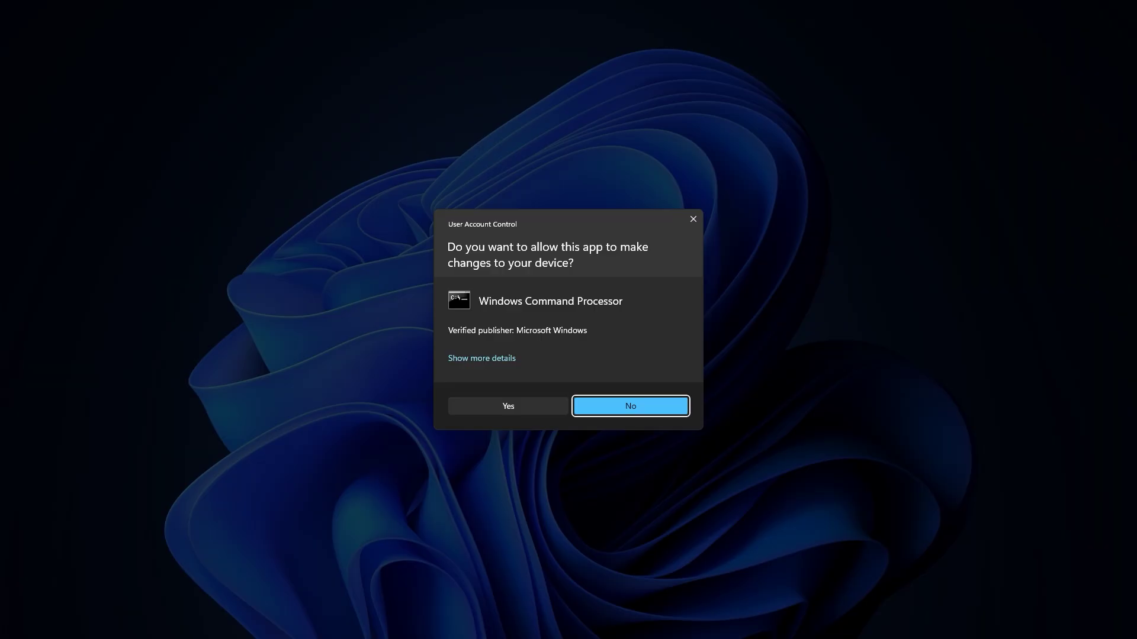
{"action": "left_click", "coordinate": [502, 409]}
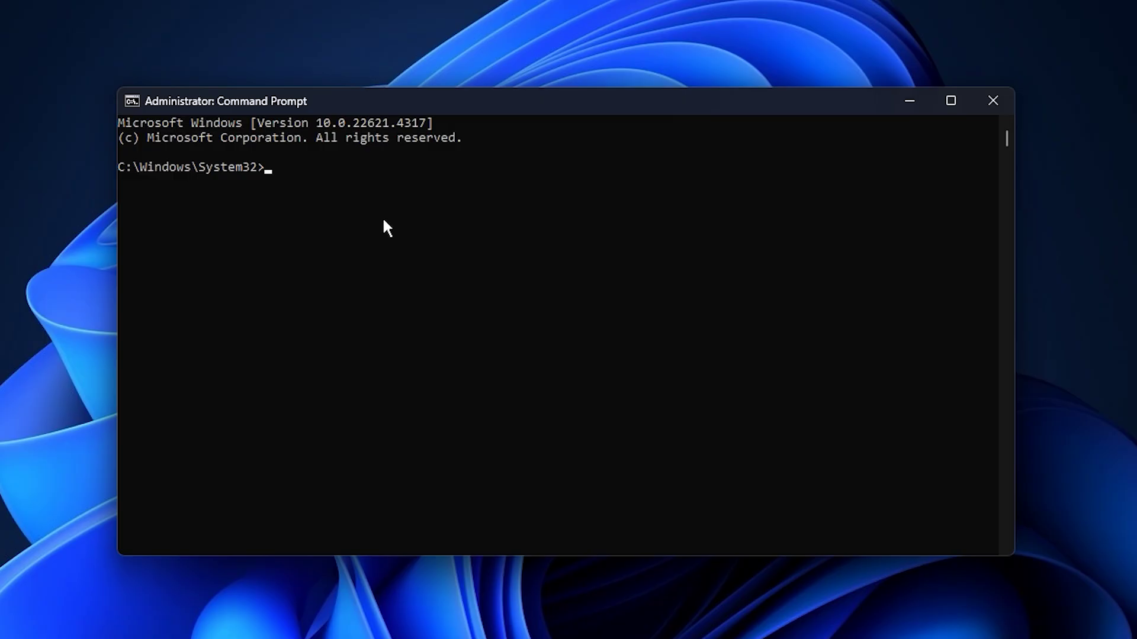
{"action": "type", "text": "bcdedit /set useplatformclock false"}
{"action": "key", "text": "Return"}
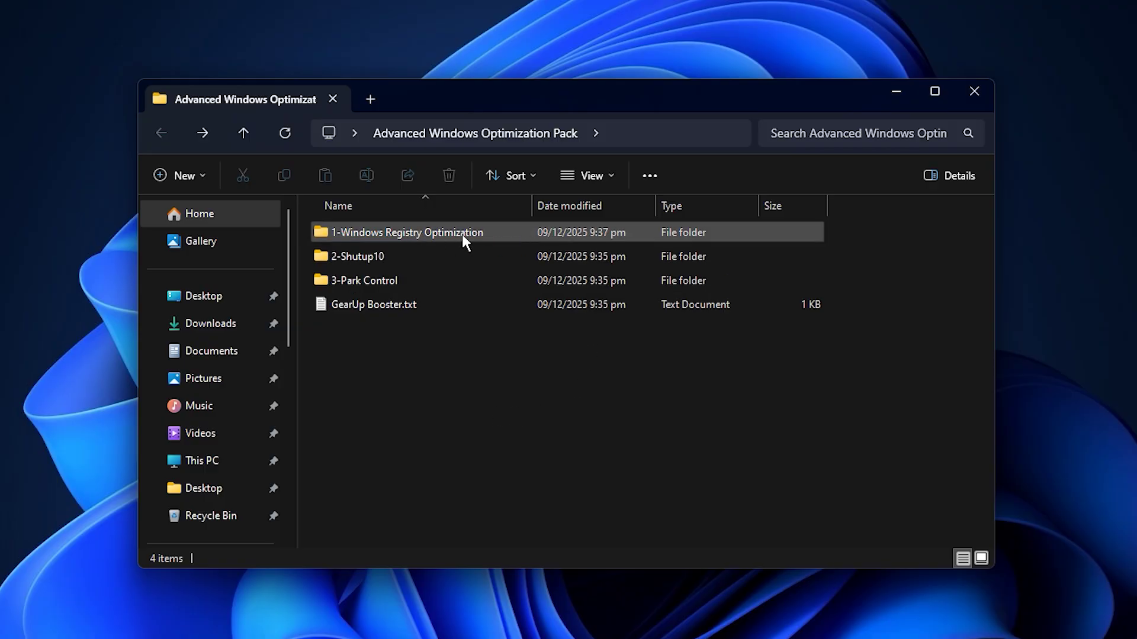
Select all 13 files in 1-Windows Registry Optimization, then go back up to the pack folder
{"action": "double_click", "coordinate": [516, 233]}
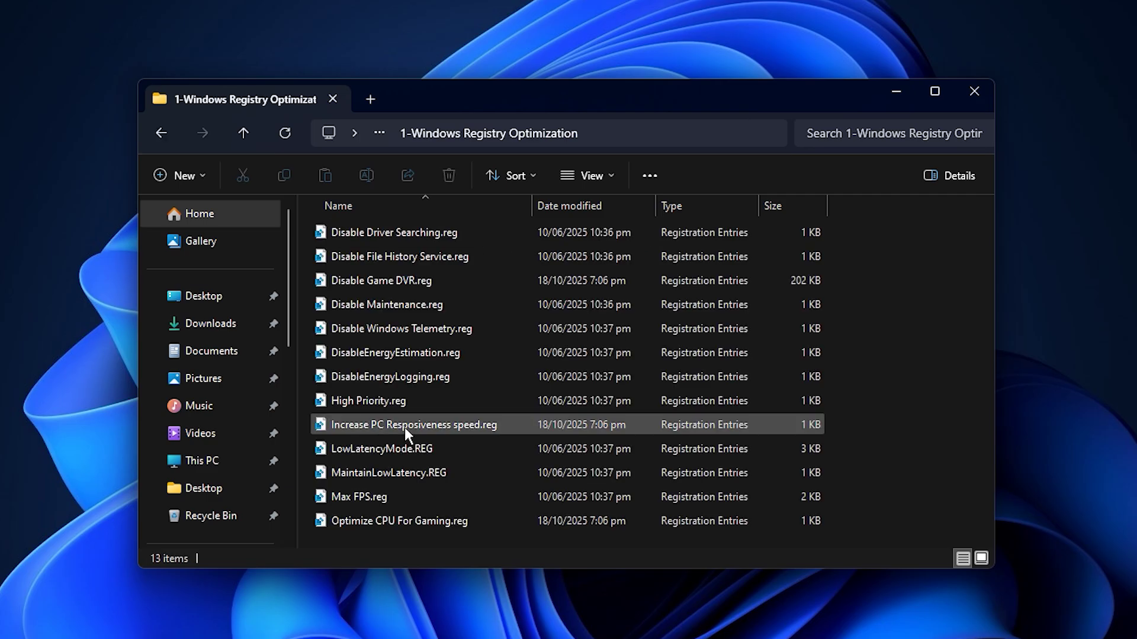
{"action": "key", "text": "ctrl+a"}
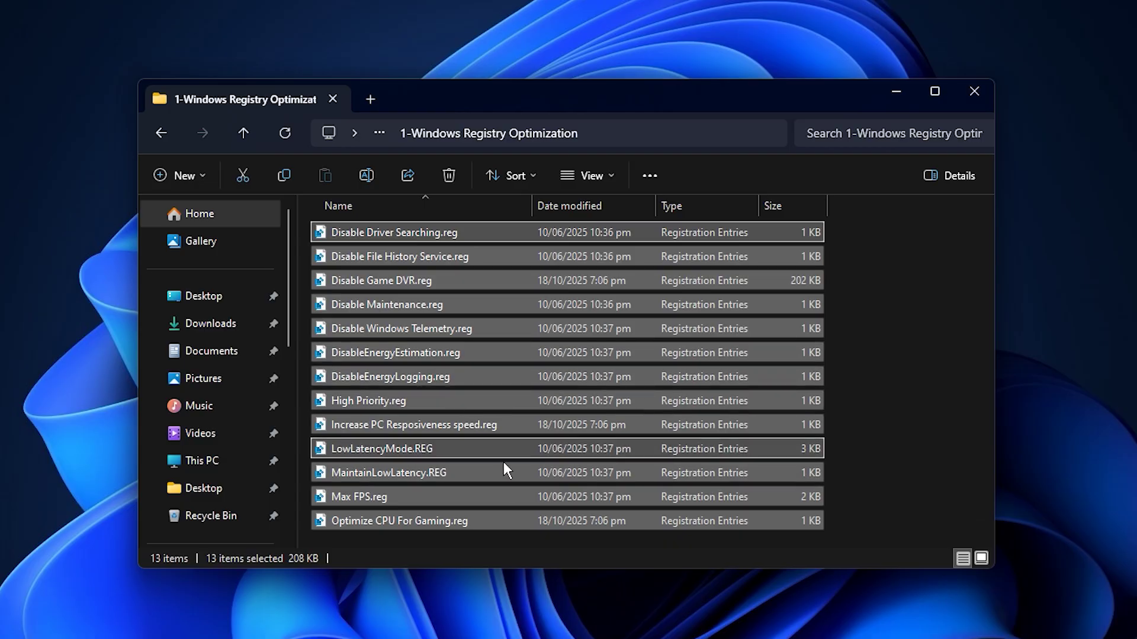
{"action": "left_click", "coordinate": [929, 329]}
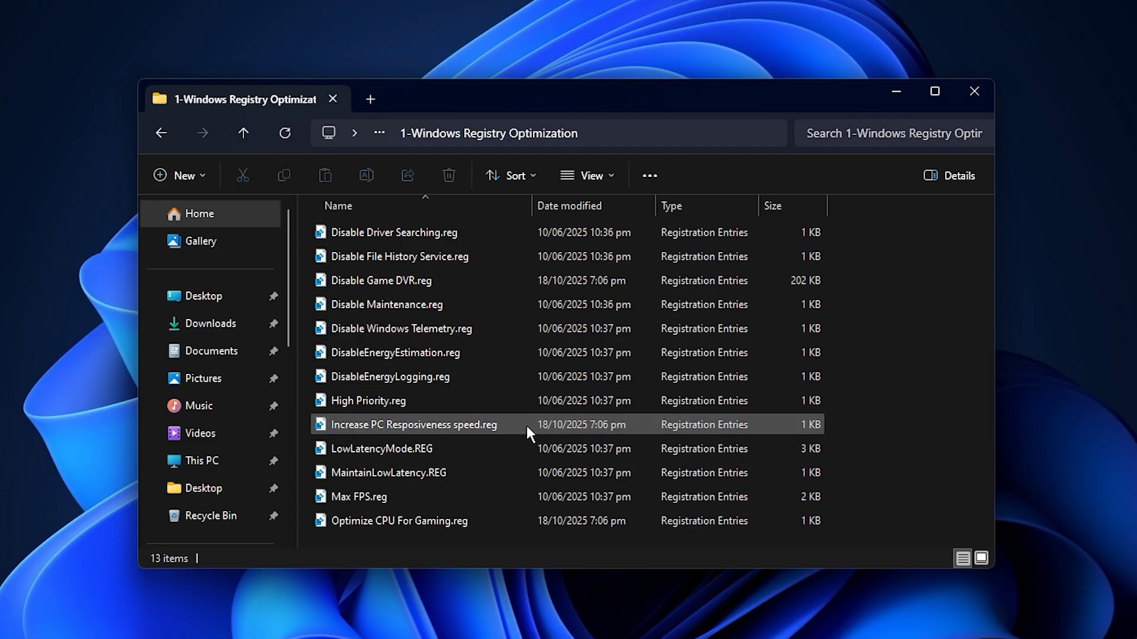
{"action": "key", "text": "F5"}
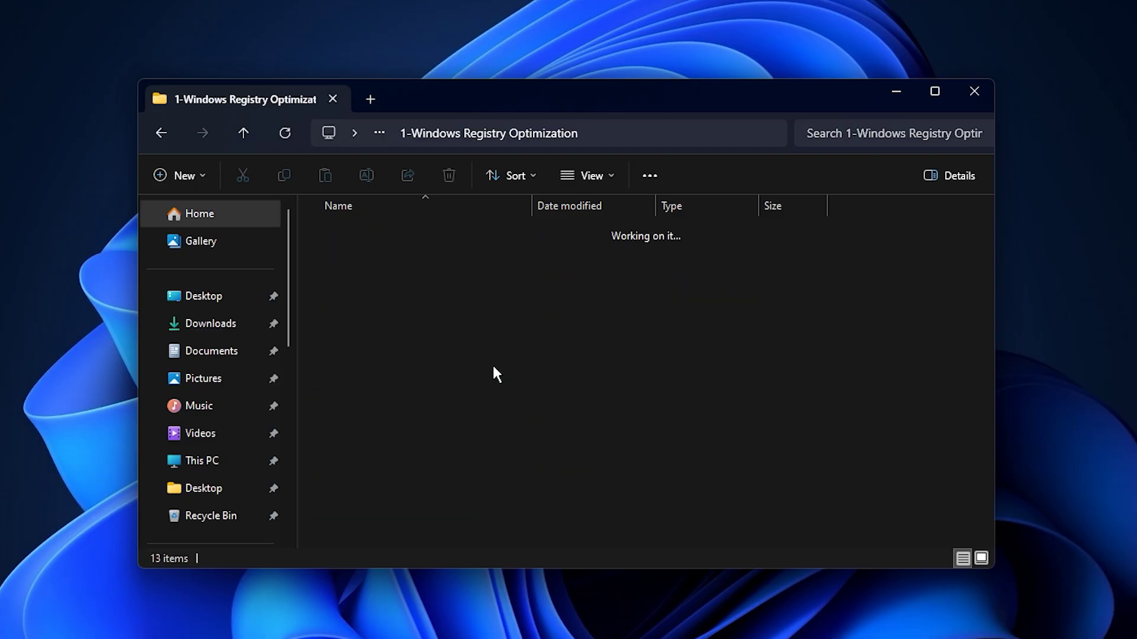
{"action": "key", "text": "alt+Up"}
Open the 2-Shutup10 folder and review the Current User settings list in O&O ShutUp10++
{"action": "double_click", "coordinate": [447, 261]}
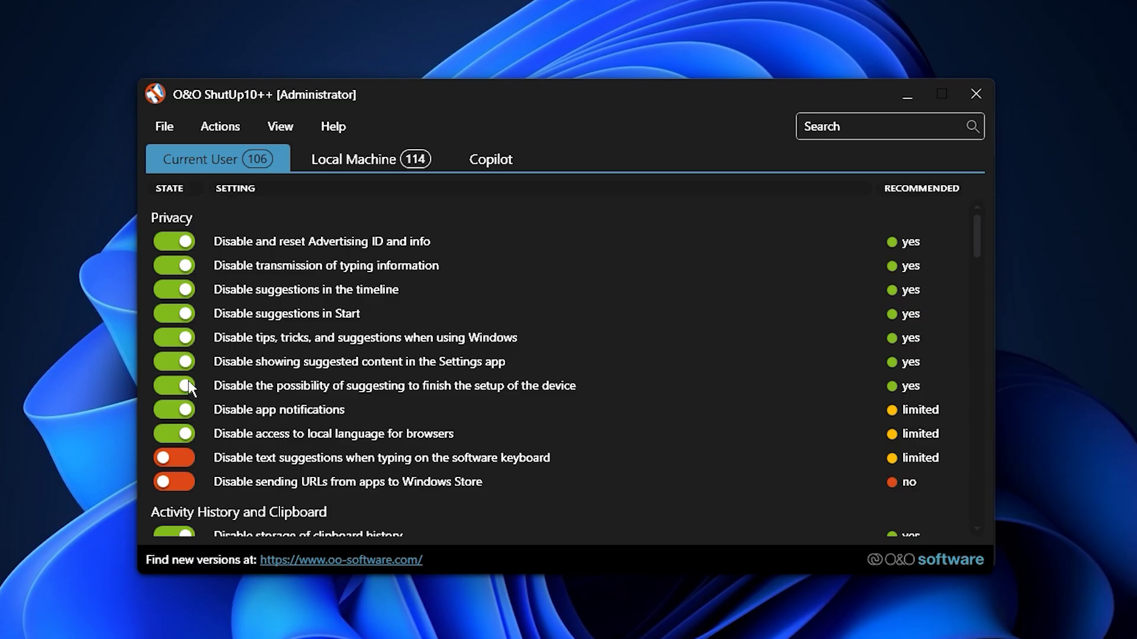
{"action": "scroll", "coordinate": [189, 391], "scroll_direction": "down", "scroll_amount": 3}
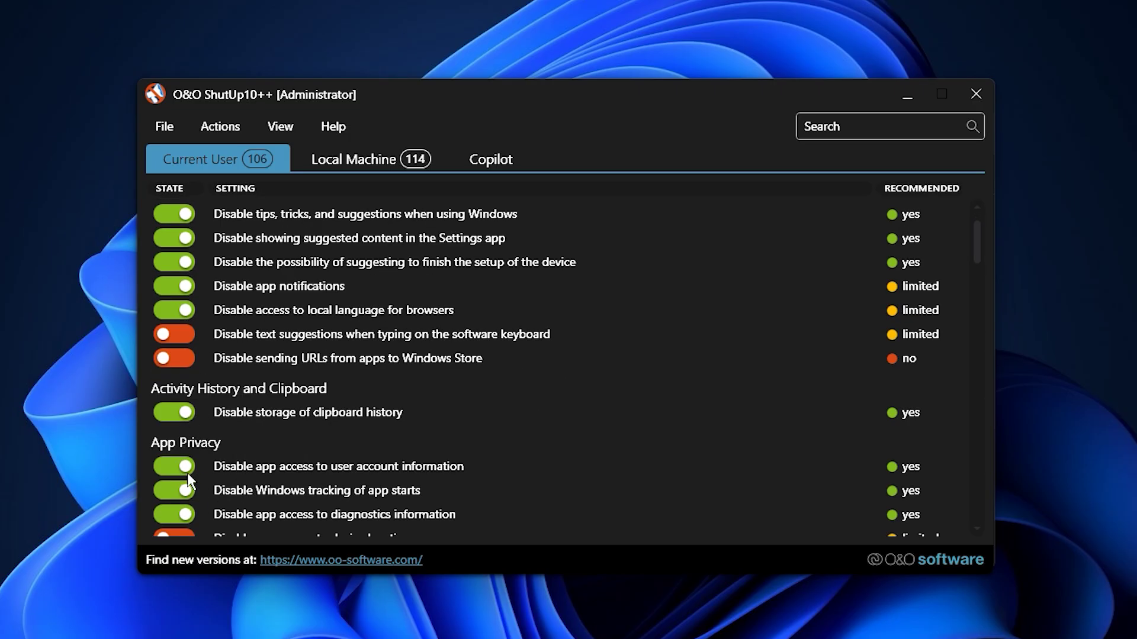
{"action": "scroll", "coordinate": [188, 473], "scroll_direction": "down", "scroll_amount": 1}
{"action": "scroll", "coordinate": [187, 472], "scroll_direction": "down", "scroll_amount": 2}
{"action": "scroll", "coordinate": [188, 473], "scroll_direction": "up", "scroll_amount": 6}
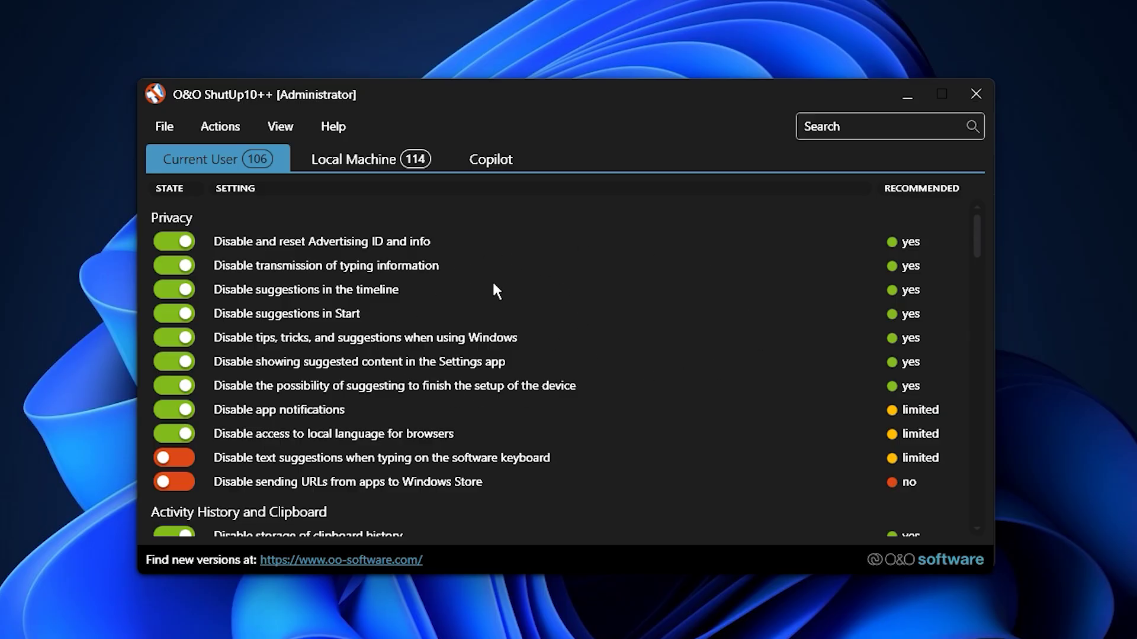
{"action": "left_click", "coordinate": [352, 157]}
{"action": "left_click", "coordinate": [217, 156]}
{"action": "scroll", "coordinate": [247, 314], "scroll_direction": "down", "scroll_amount": 4}
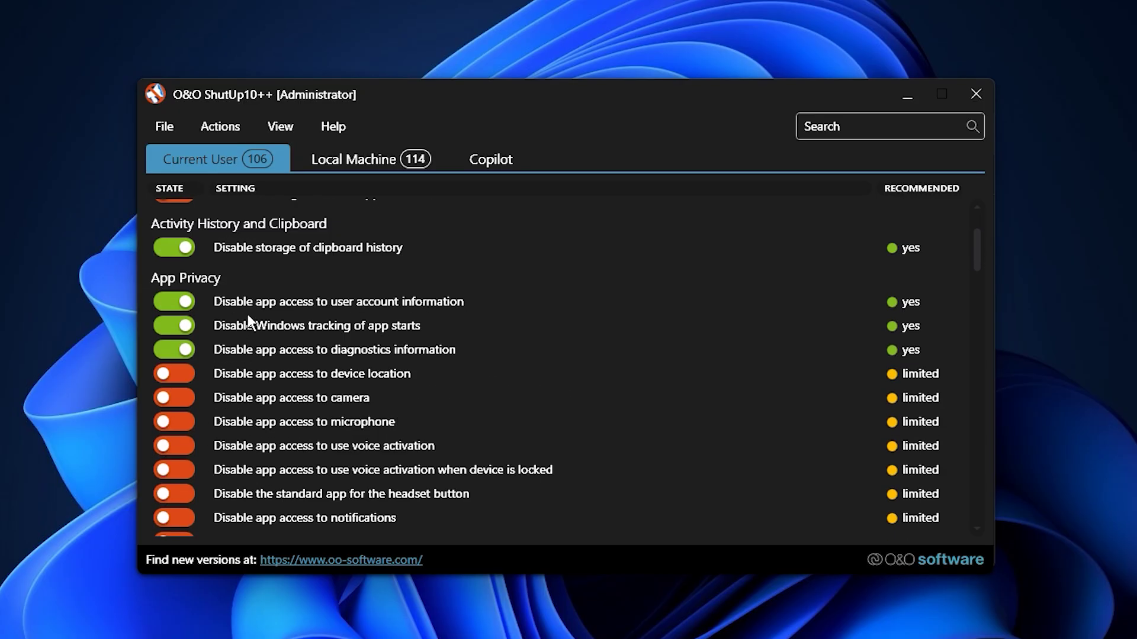
{"action": "scroll", "coordinate": [248, 322], "scroll_direction": "down", "scroll_amount": 2}
{"action": "scroll", "coordinate": [248, 321], "scroll_direction": "down", "scroll_amount": 4}
{"action": "scroll", "coordinate": [248, 321], "scroll_direction": "down", "scroll_amount": 3}
{"action": "scroll", "coordinate": [248, 322], "scroll_direction": "down", "scroll_amount": 3}
{"action": "scroll", "coordinate": [248, 321], "scroll_direction": "down", "scroll_amount": 3}
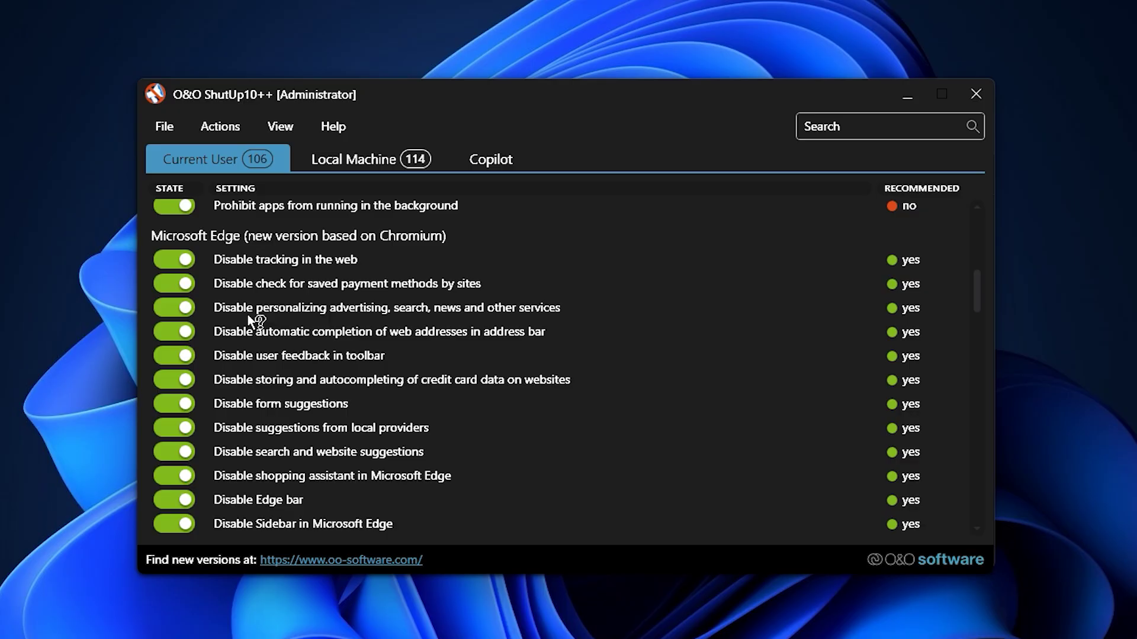
{"action": "scroll", "coordinate": [250, 320], "scroll_direction": "down", "scroll_amount": 9}
{"action": "scroll", "coordinate": [249, 320], "scroll_direction": "down", "scroll_amount": 5}
{"action": "scroll", "coordinate": [248, 320], "scroll_direction": "down", "scroll_amount": 6}
{"action": "scroll", "coordinate": [248, 322], "scroll_direction": "down", "scroll_amount": 6}
{"action": "scroll", "coordinate": [278, 366], "scroll_direction": "down", "scroll_amount": 2}
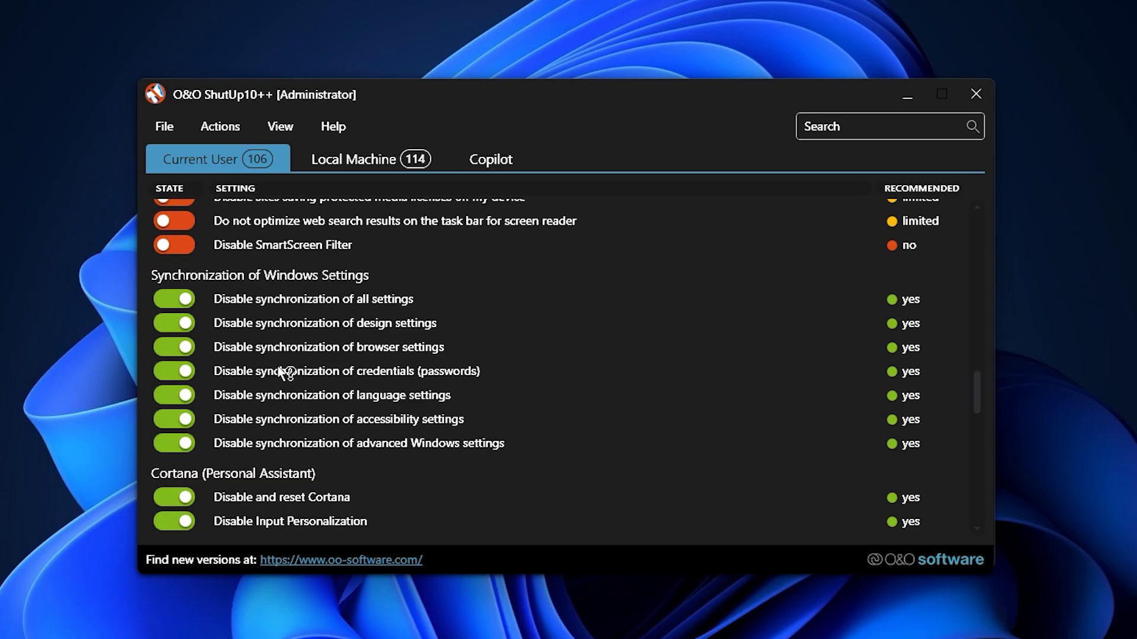
{"action": "scroll", "coordinate": [277, 366], "scroll_direction": "down", "scroll_amount": 7}
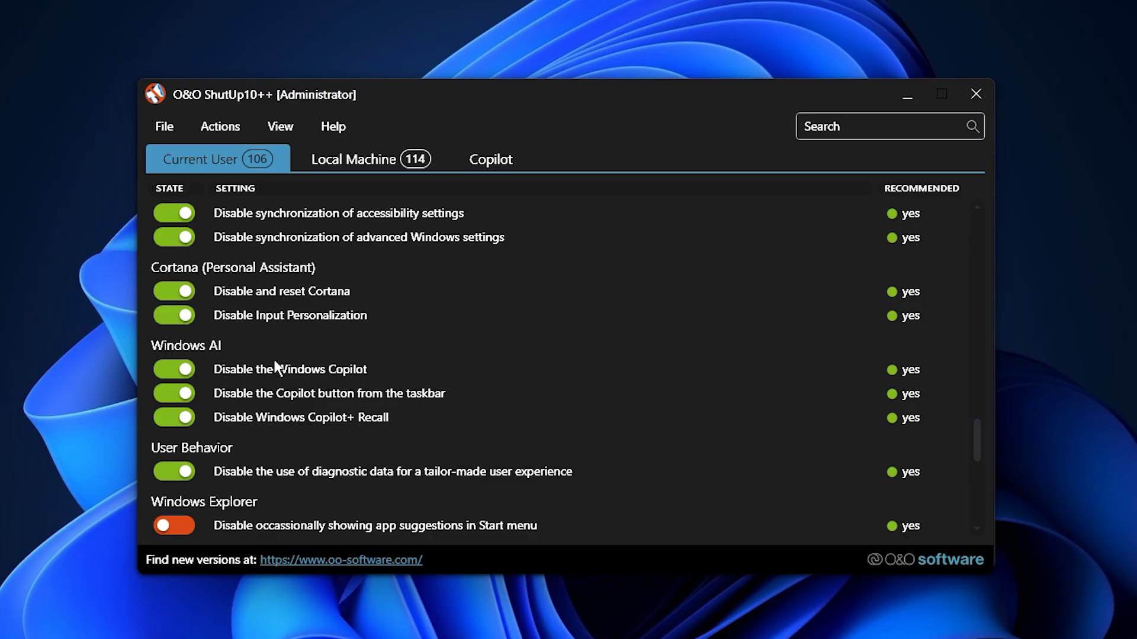
{"action": "scroll", "coordinate": [276, 366], "scroll_direction": "down", "scroll_amount": 3}
{"action": "scroll", "coordinate": [273, 356], "scroll_direction": "down", "scroll_amount": 3}
{"action": "scroll", "coordinate": [274, 356], "scroll_direction": "down", "scroll_amount": 4}
{"action": "scroll", "coordinate": [273, 354], "scroll_direction": "down", "scroll_amount": 4}
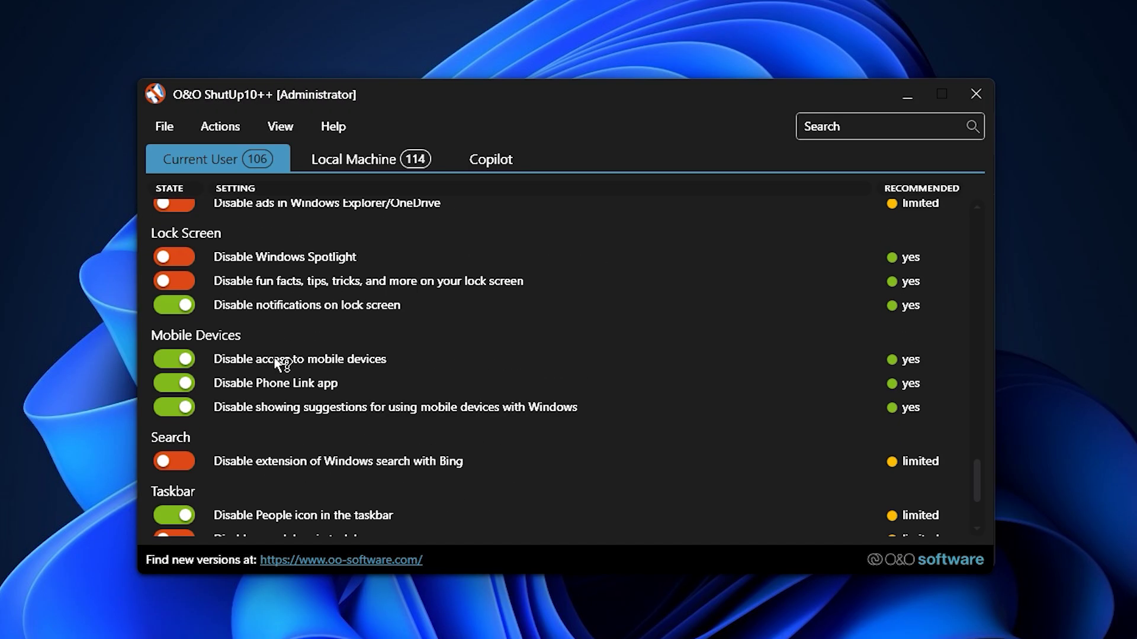
{"action": "scroll", "coordinate": [278, 362], "scroll_direction": "down", "scroll_amount": 3}
{"action": "scroll", "coordinate": [278, 362], "scroll_direction": "down", "scroll_amount": 2}
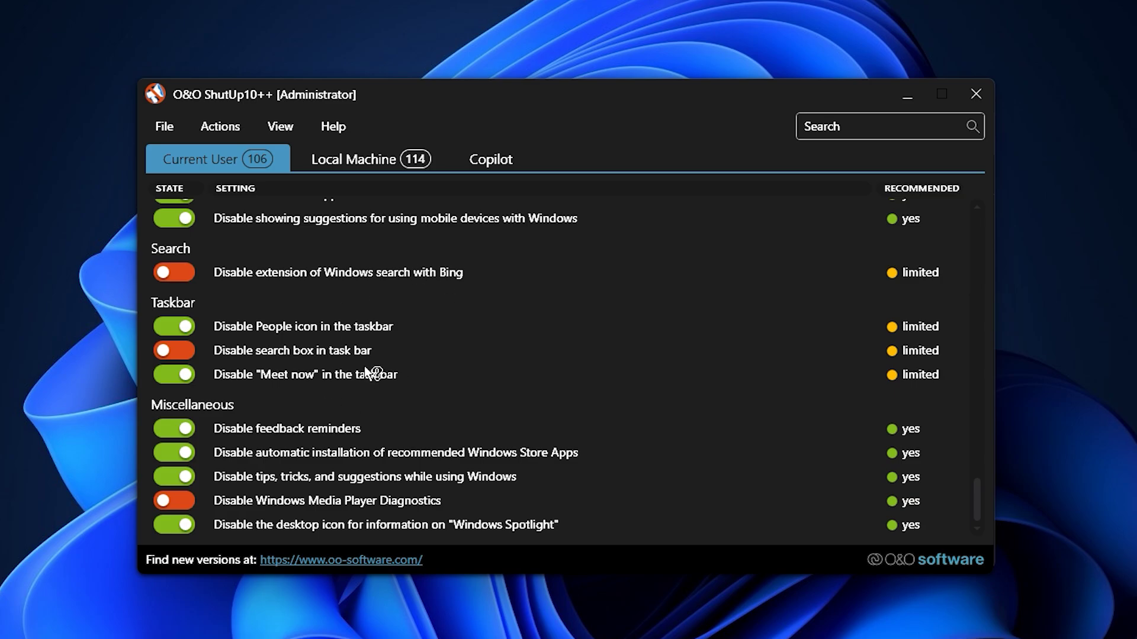
Review the Local Machine list, return to Current User and bring up the bulk setting actions
{"action": "left_click", "coordinate": [369, 156]}
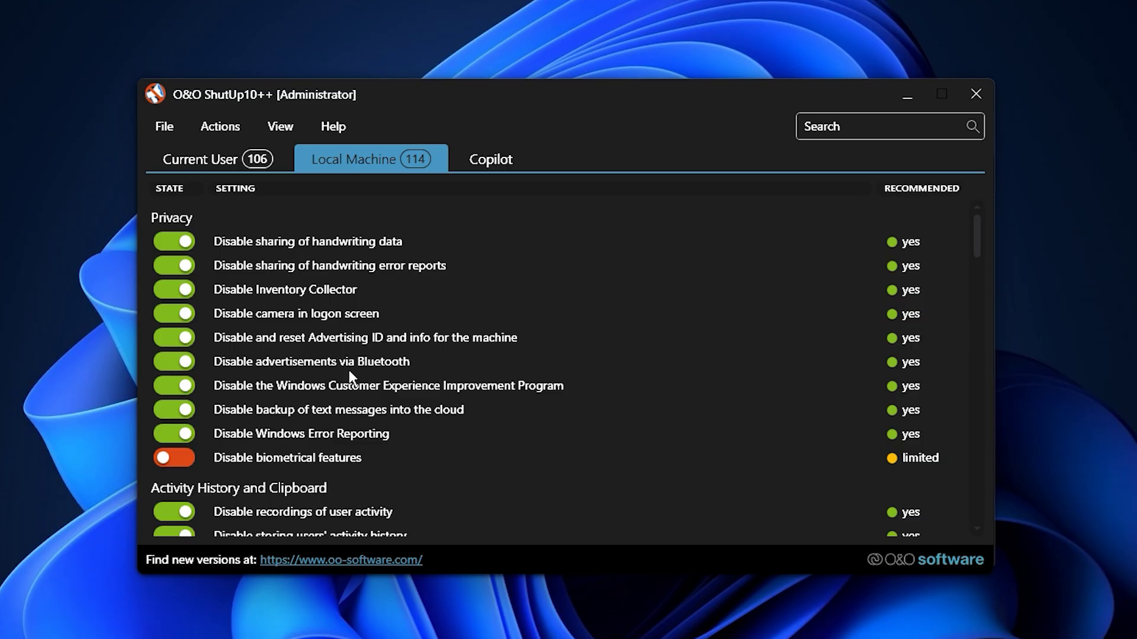
{"action": "scroll", "coordinate": [350, 372], "scroll_direction": "down", "scroll_amount": 3}
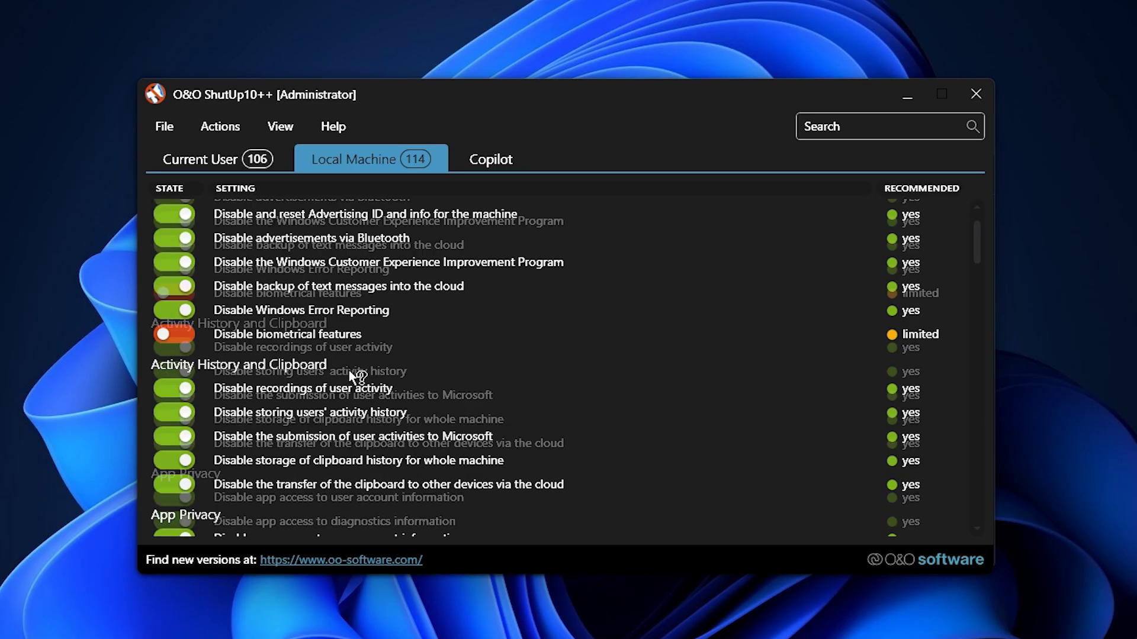
{"action": "scroll", "coordinate": [349, 370], "scroll_direction": "down", "scroll_amount": 1}
{"action": "scroll", "coordinate": [349, 367], "scroll_direction": "down", "scroll_amount": 2}
{"action": "scroll", "coordinate": [350, 368], "scroll_direction": "down", "scroll_amount": 6}
{"action": "scroll", "coordinate": [351, 368], "scroll_direction": "down", "scroll_amount": 2}
{"action": "scroll", "coordinate": [351, 369], "scroll_direction": "down", "scroll_amount": 5}
{"action": "scroll", "coordinate": [351, 369], "scroll_direction": "down", "scroll_amount": 3}
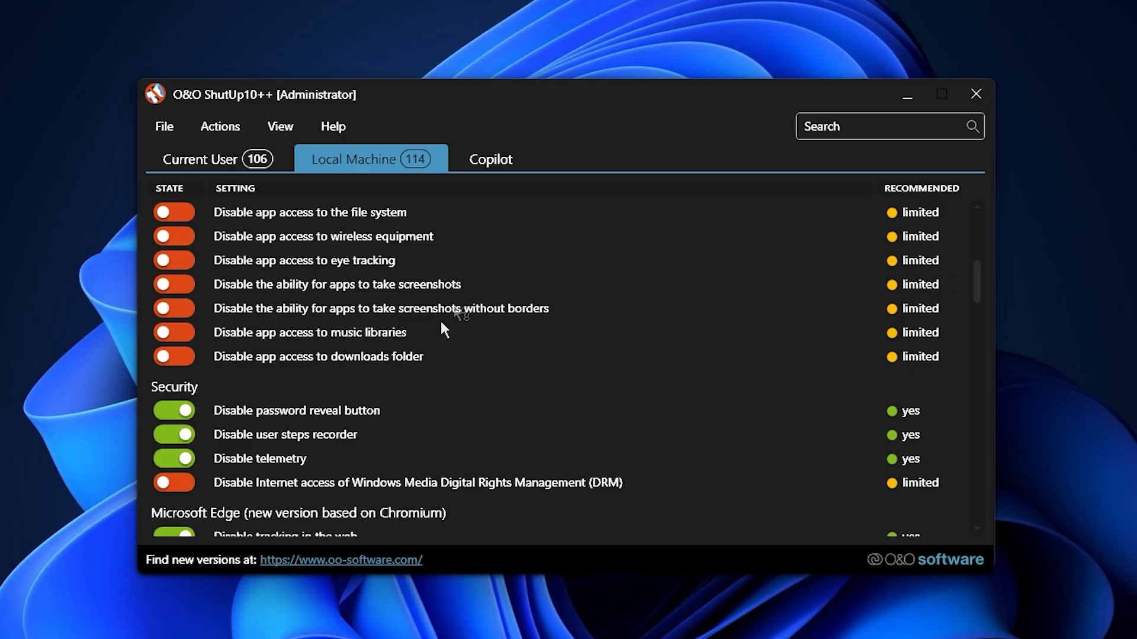
{"action": "left_click", "coordinate": [233, 154]}
{"action": "left_click", "coordinate": [222, 125]}
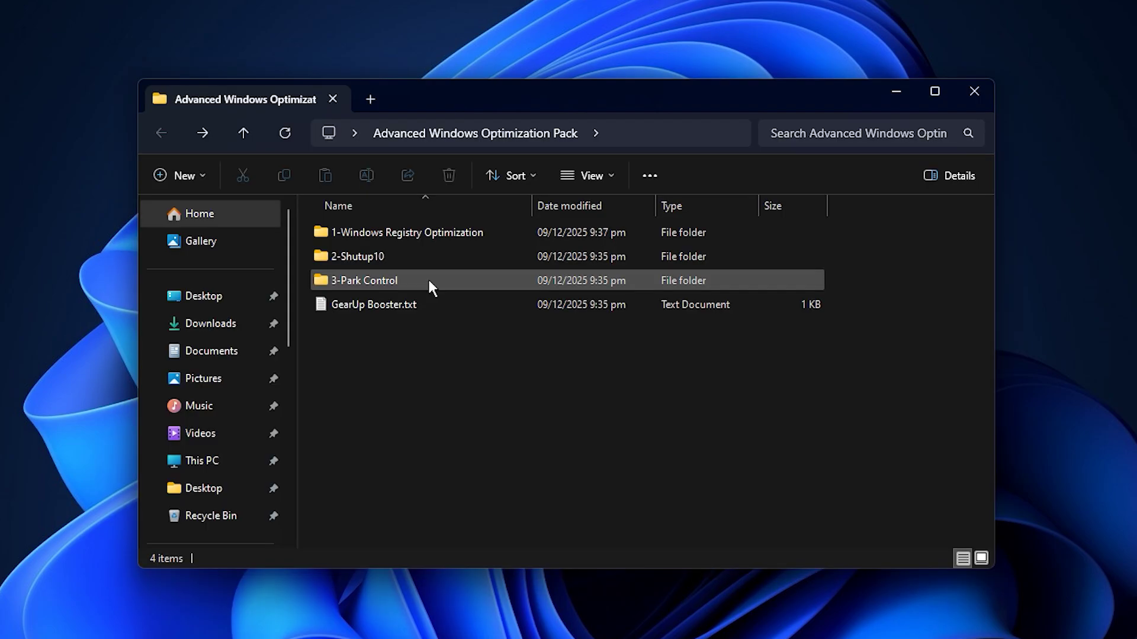
Run ParkControl from 3-Park Control and choose the Bitsum Highest Performance profile
{"action": "left_click", "coordinate": [427, 280]}
{"action": "double_click", "coordinate": [427, 277]}
{"action": "left_click", "coordinate": [391, 236]}
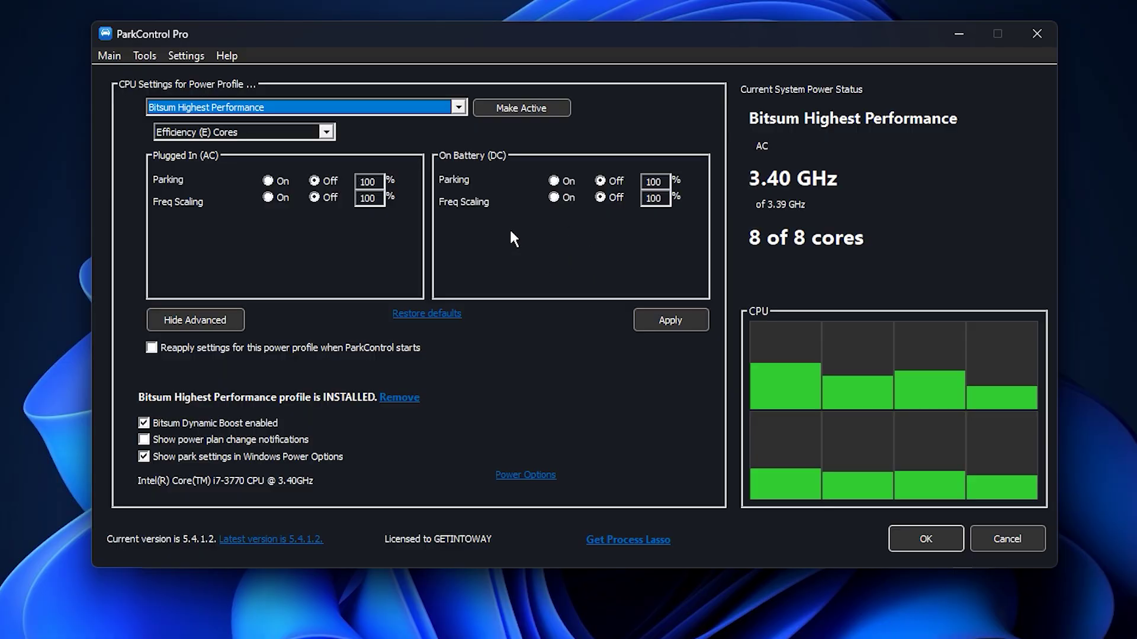
{"action": "left_click", "coordinate": [440, 106]}
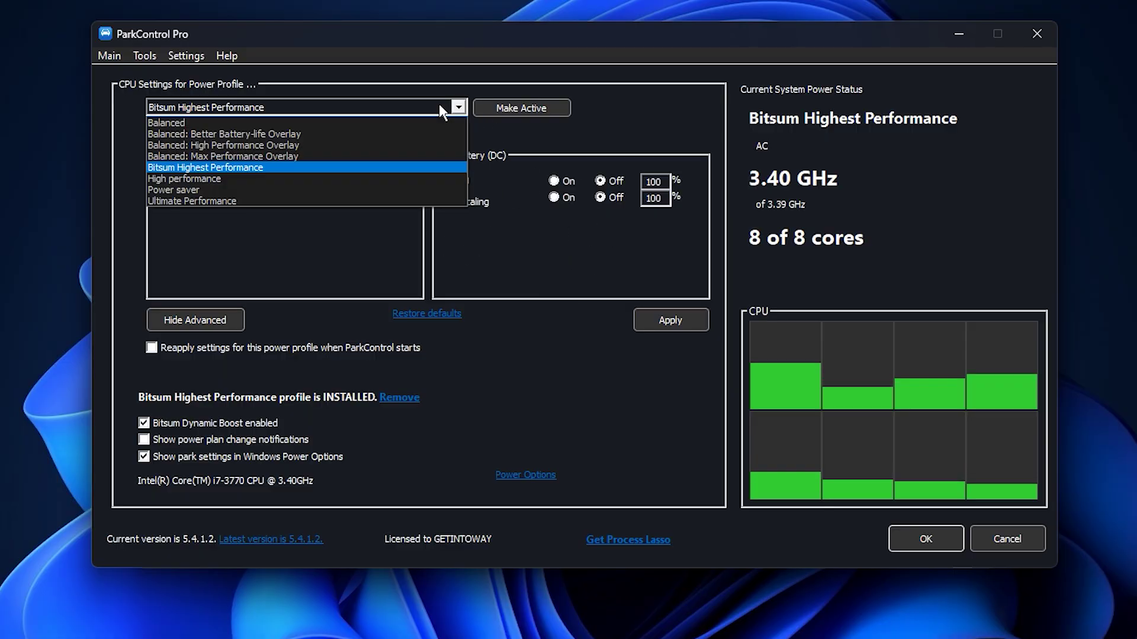
{"action": "left_click", "coordinate": [301, 166]}
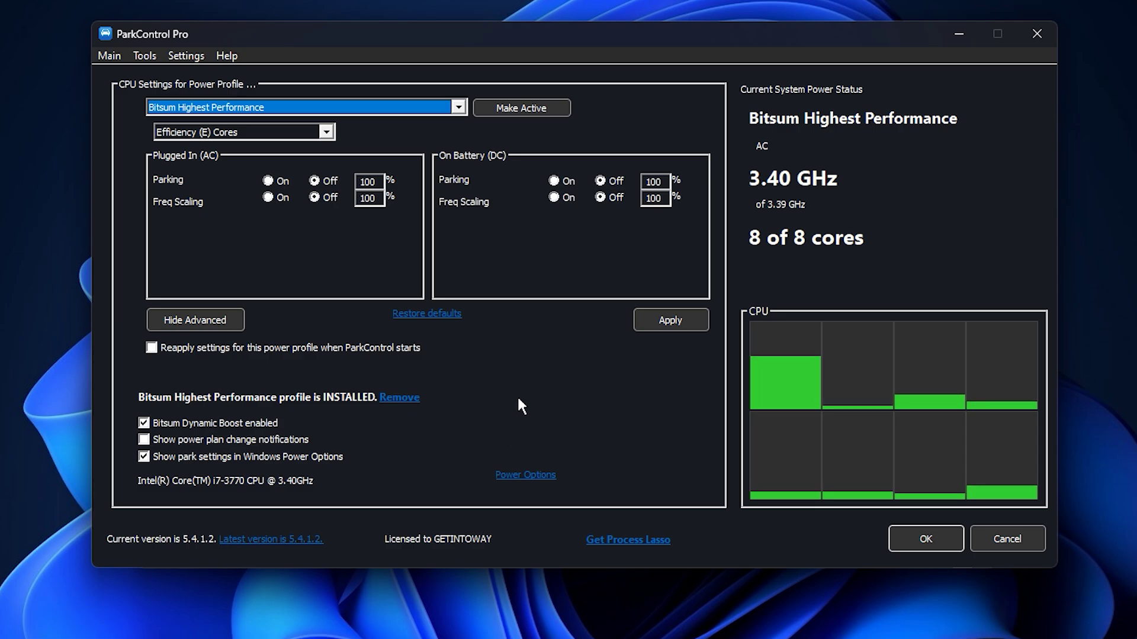
Check Power Options, make Bitsum Highest Performance active, apply and close ParkControl
{"action": "left_click", "coordinate": [538, 475]}
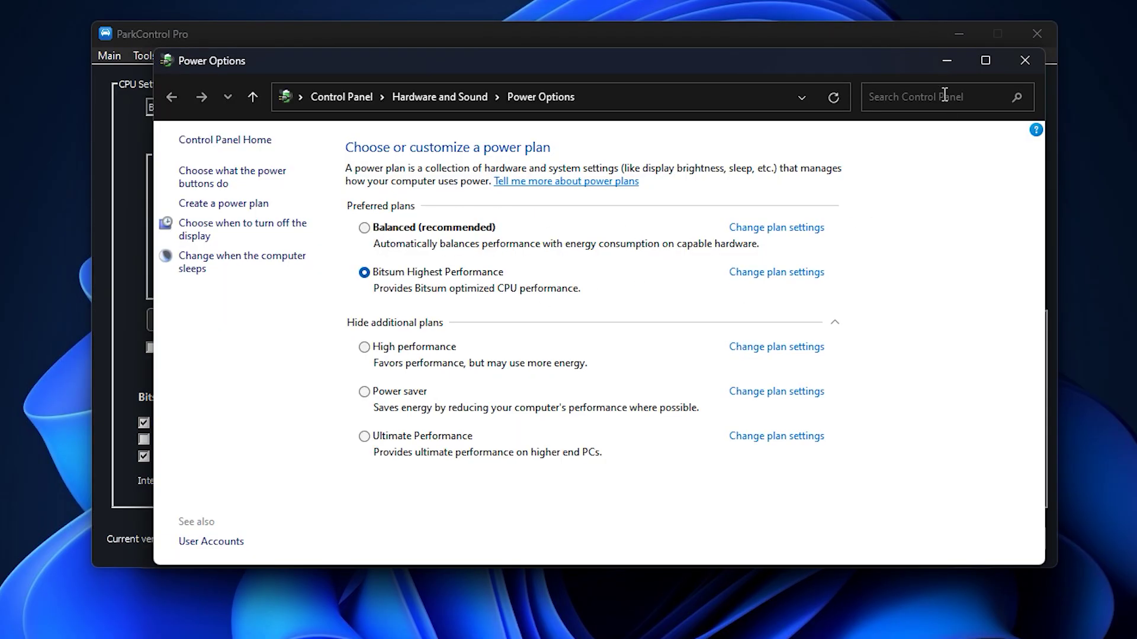
{"action": "left_click", "coordinate": [944, 64]}
{"action": "left_click", "coordinate": [526, 107]}
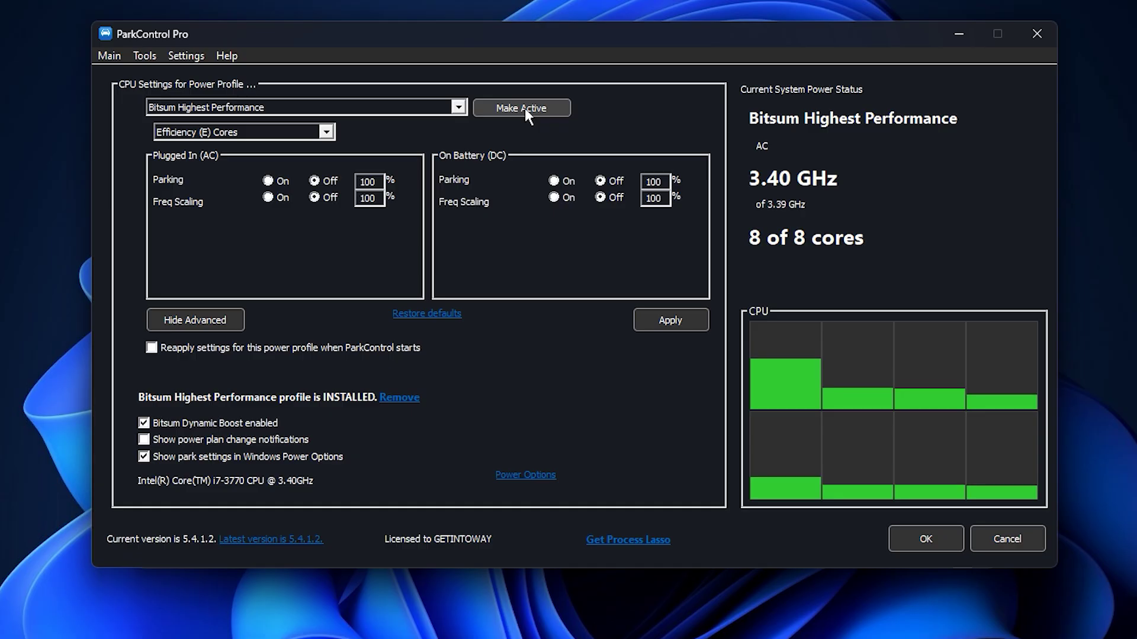
{"action": "left_click", "coordinate": [660, 325]}
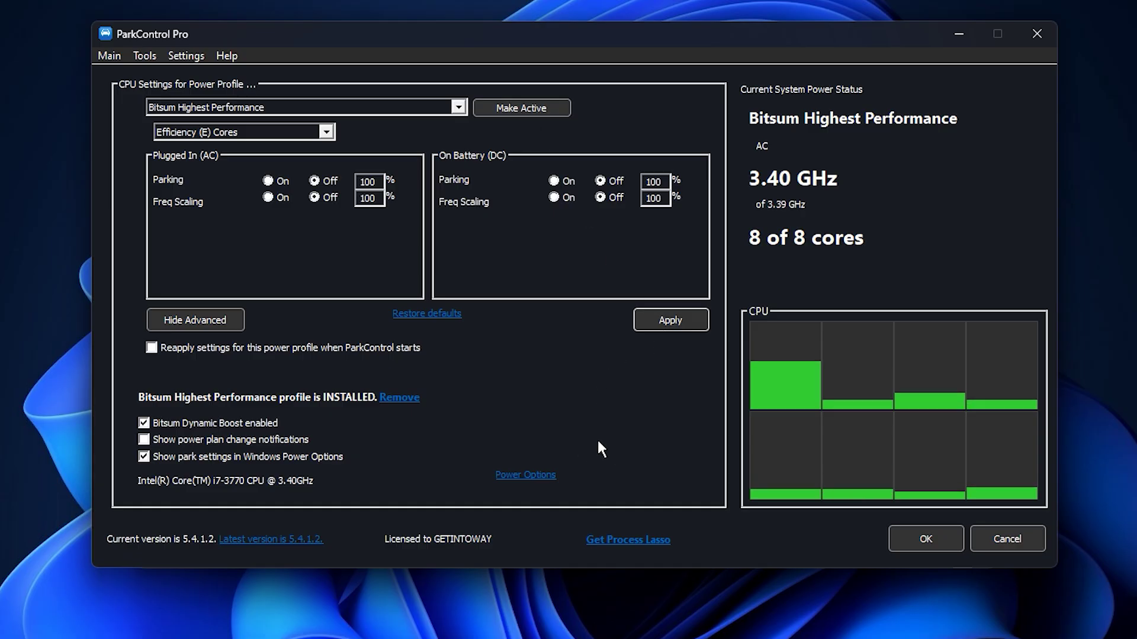
{"action": "left_click", "coordinate": [916, 536]}
Open GearUp Booster.txt, select its download link, and close Notepad
{"action": "key", "text": "BackSpace"}
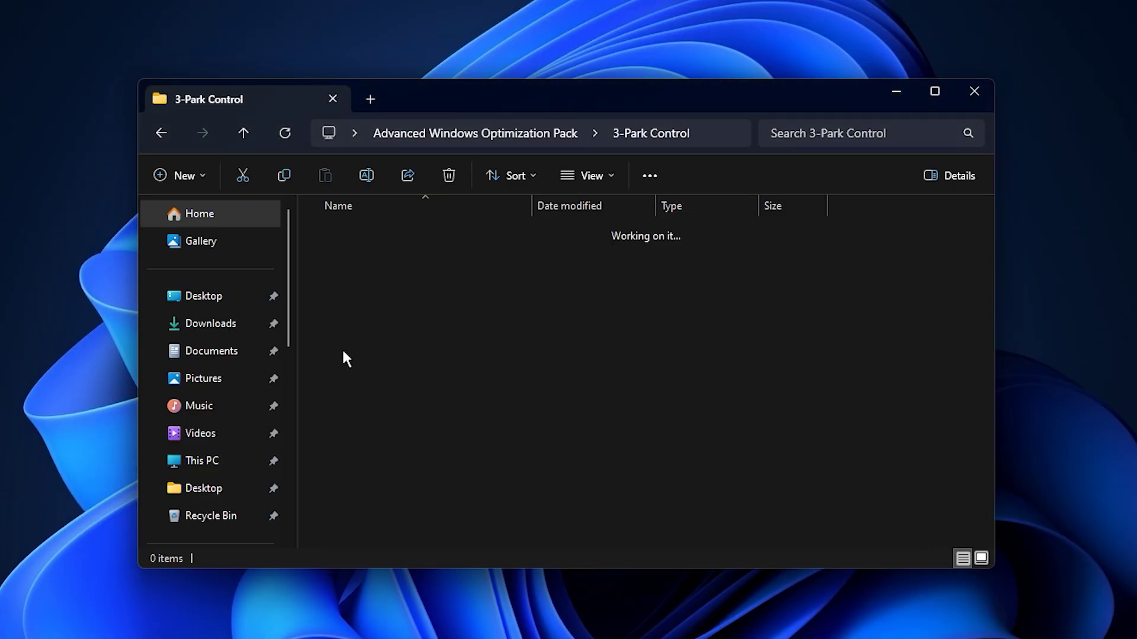
{"action": "left_click", "coordinate": [400, 307]}
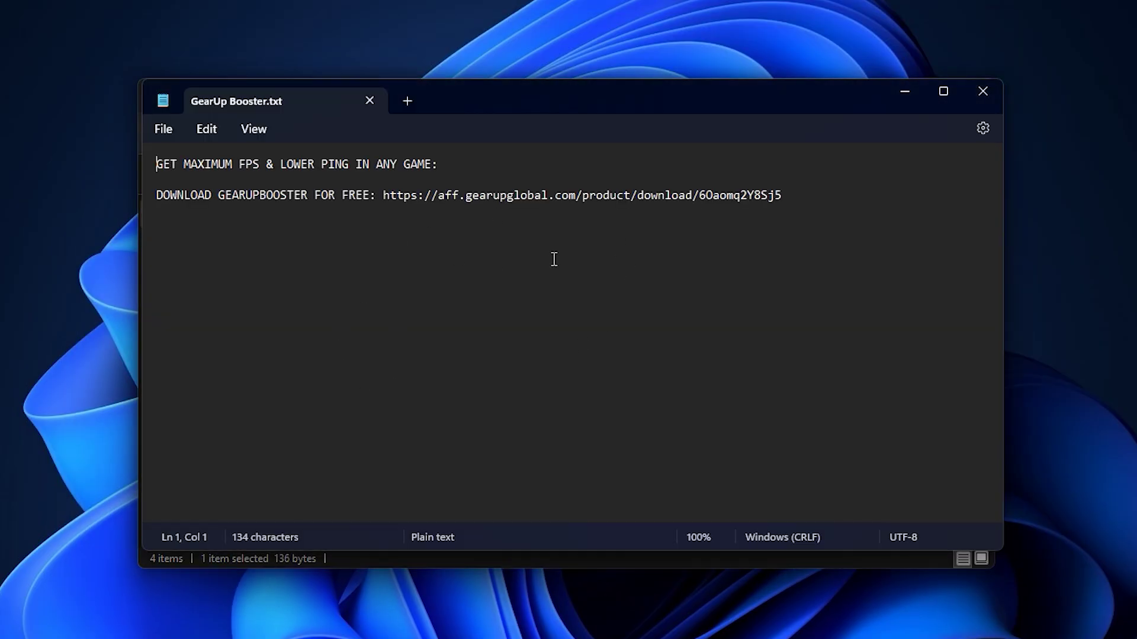
{"action": "left_click_drag", "start_coordinate": [808, 208], "coordinate": [382, 197]}
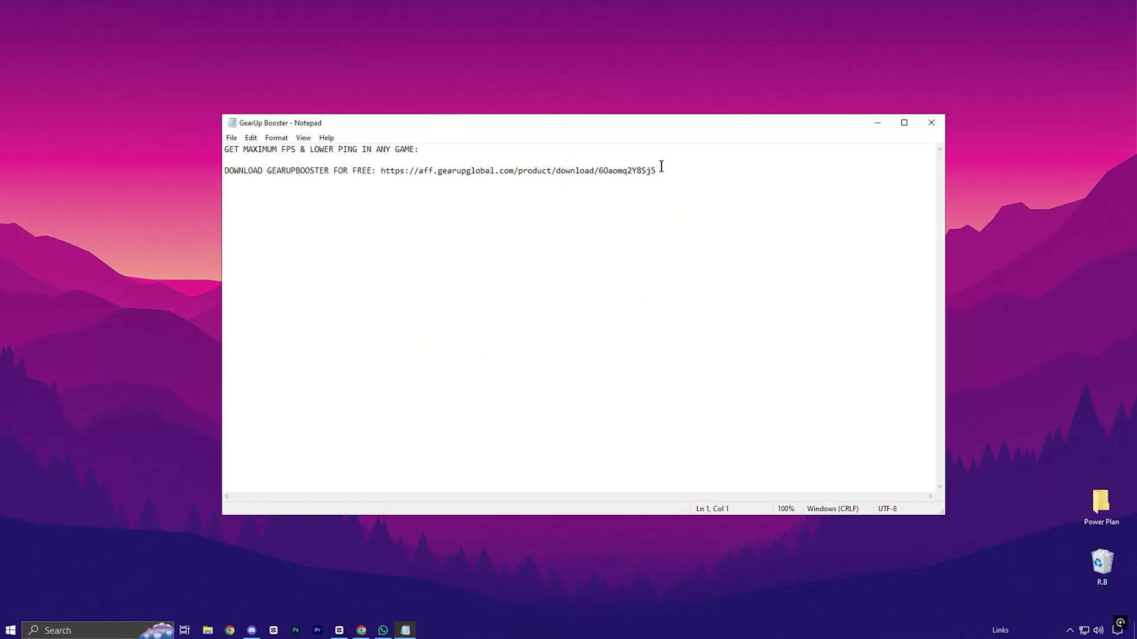
{"action": "left_click_drag", "start_coordinate": [661, 167], "coordinate": [381, 172]}
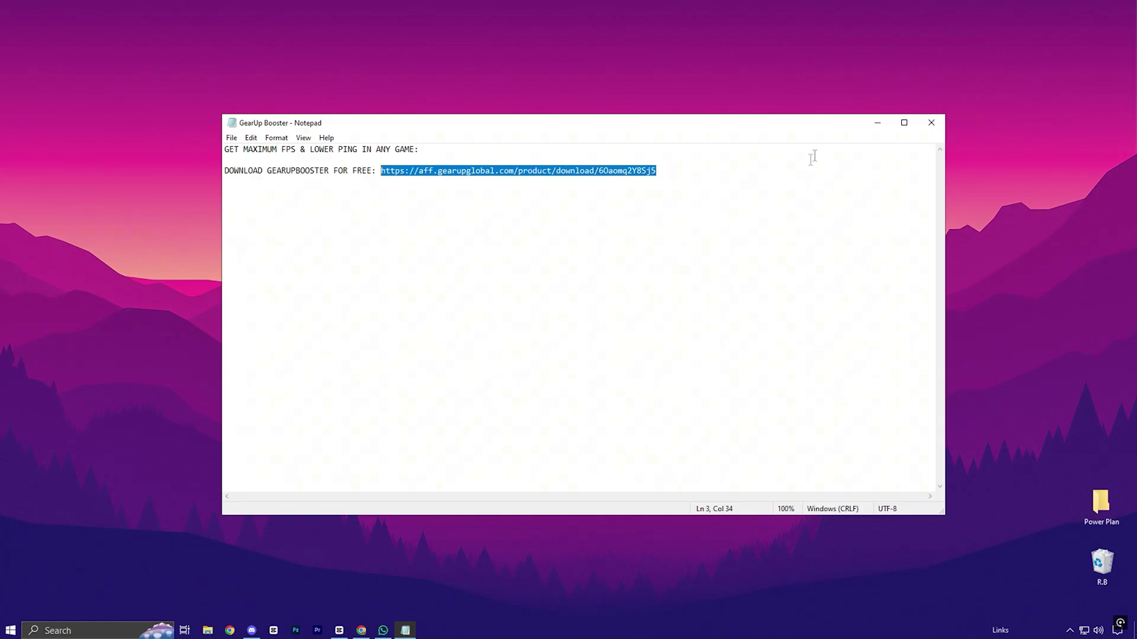
{"action": "left_click", "coordinate": [940, 121]}
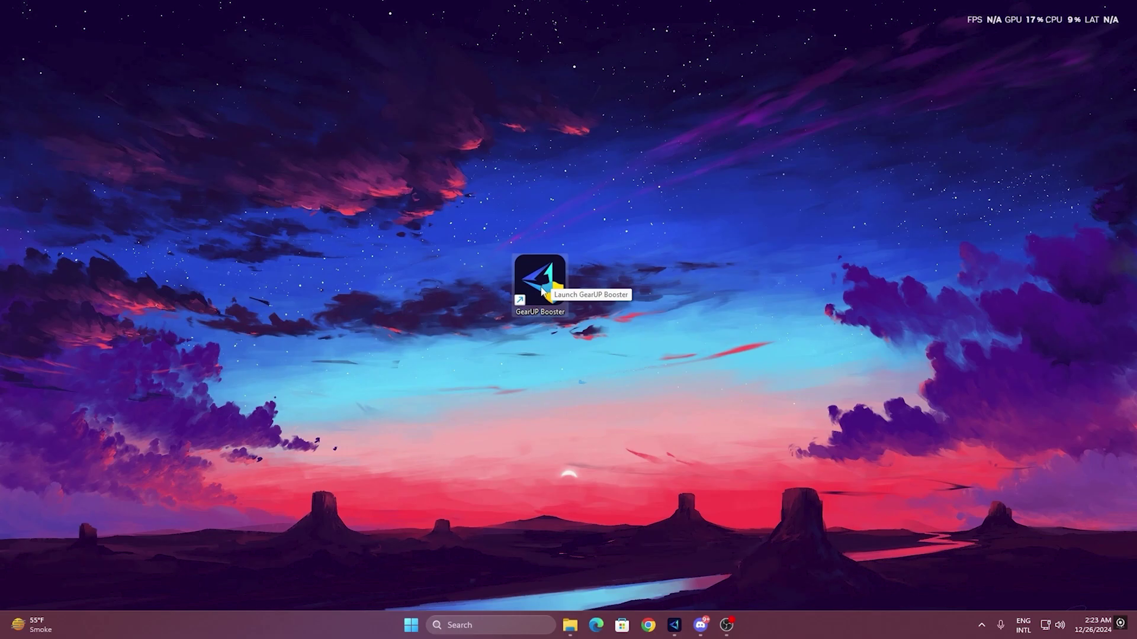
Launch GearUP Booster, browse its game catalogue, and start boosting Fortnite
{"action": "double_click", "coordinate": [543, 291]}
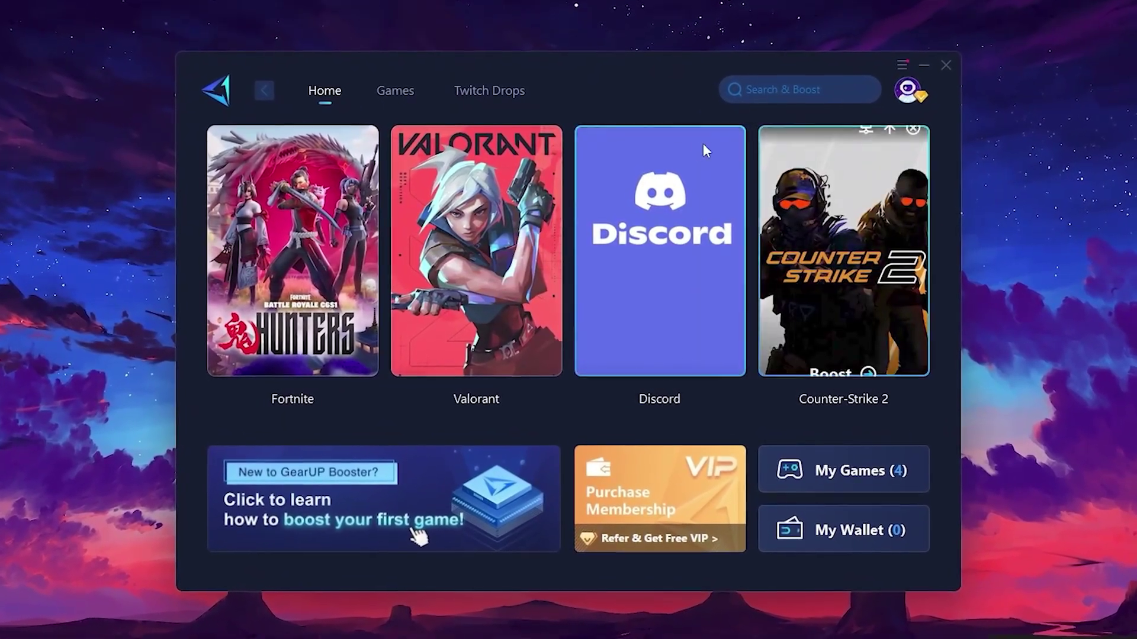
{"action": "mouse_move", "coordinate": [662, 252]}
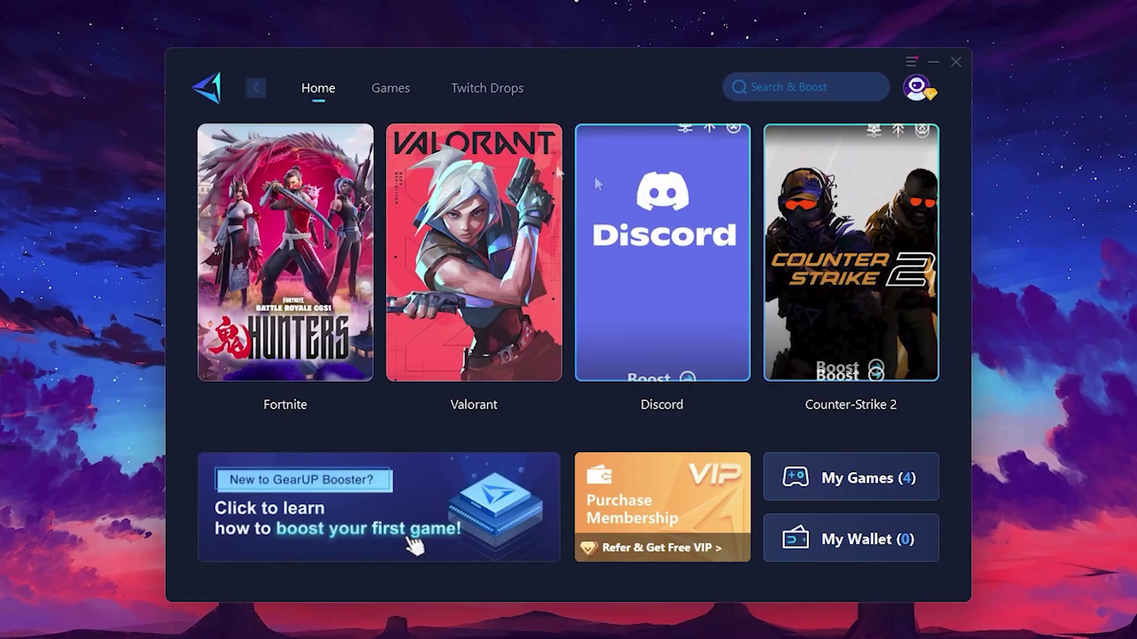
{"action": "left_click", "coordinate": [387, 92]}
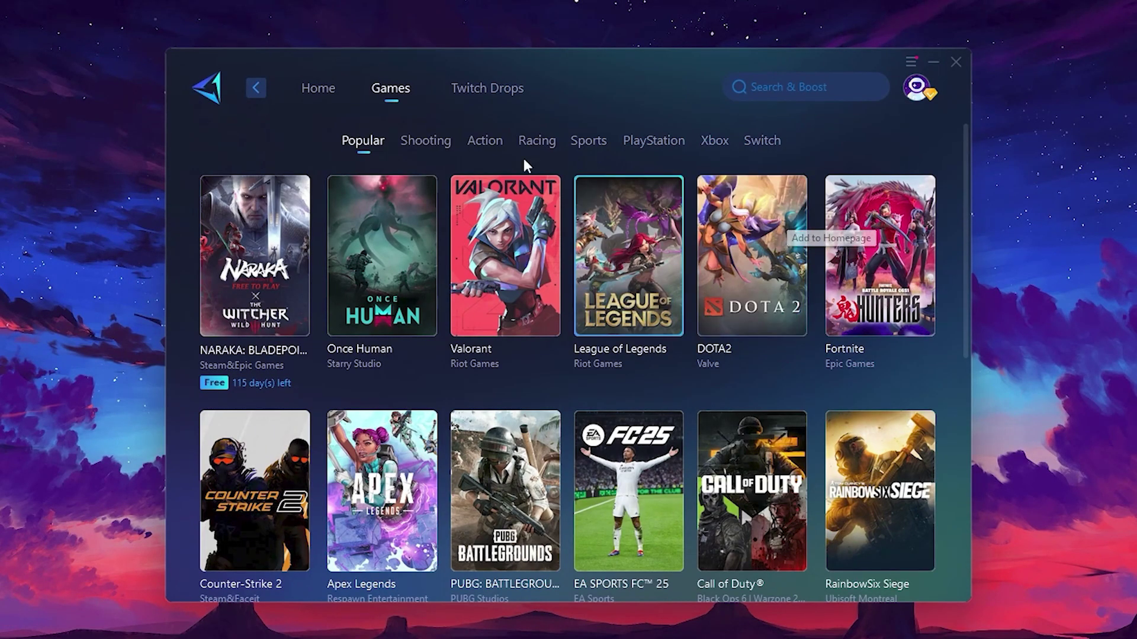
{"action": "left_click", "coordinate": [318, 93]}
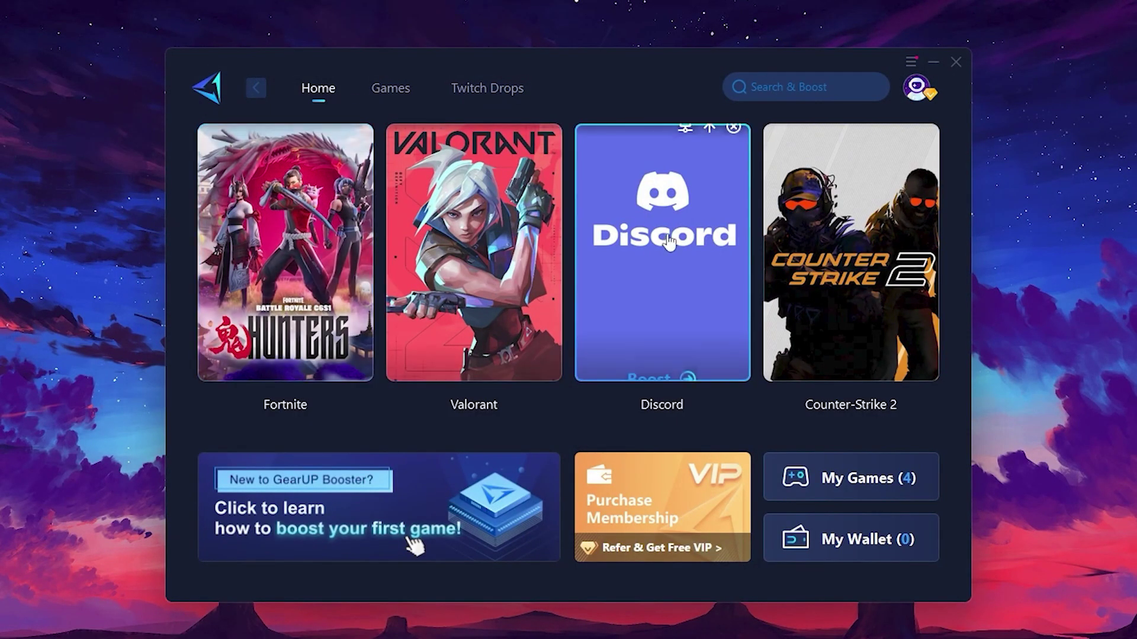
{"action": "mouse_move", "coordinate": [285, 253]}
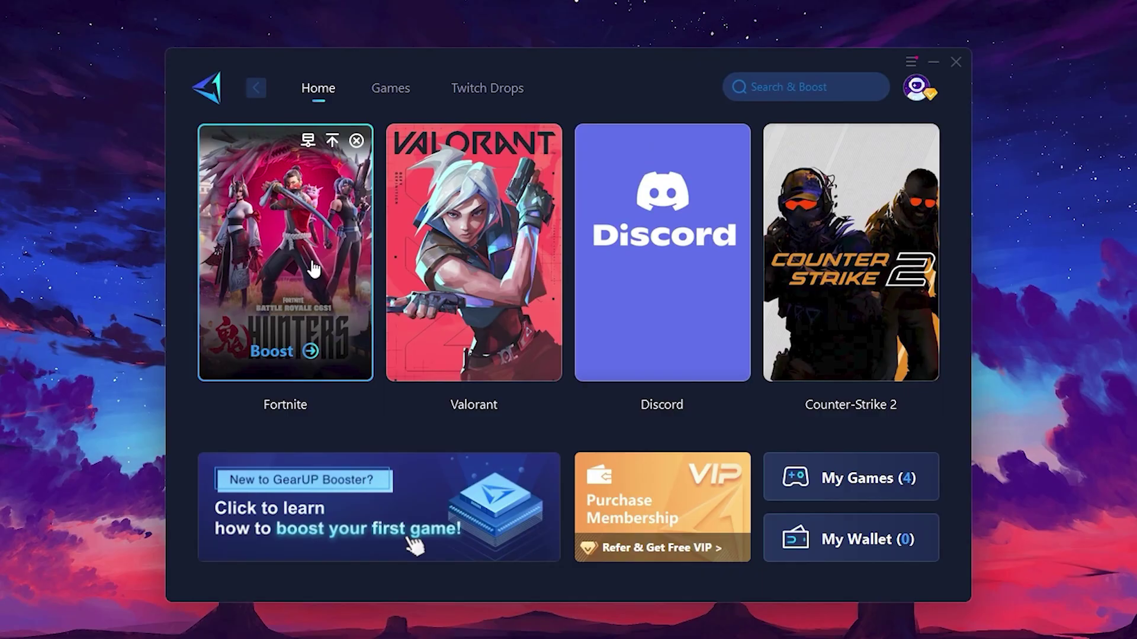
{"action": "left_click", "coordinate": [275, 353]}
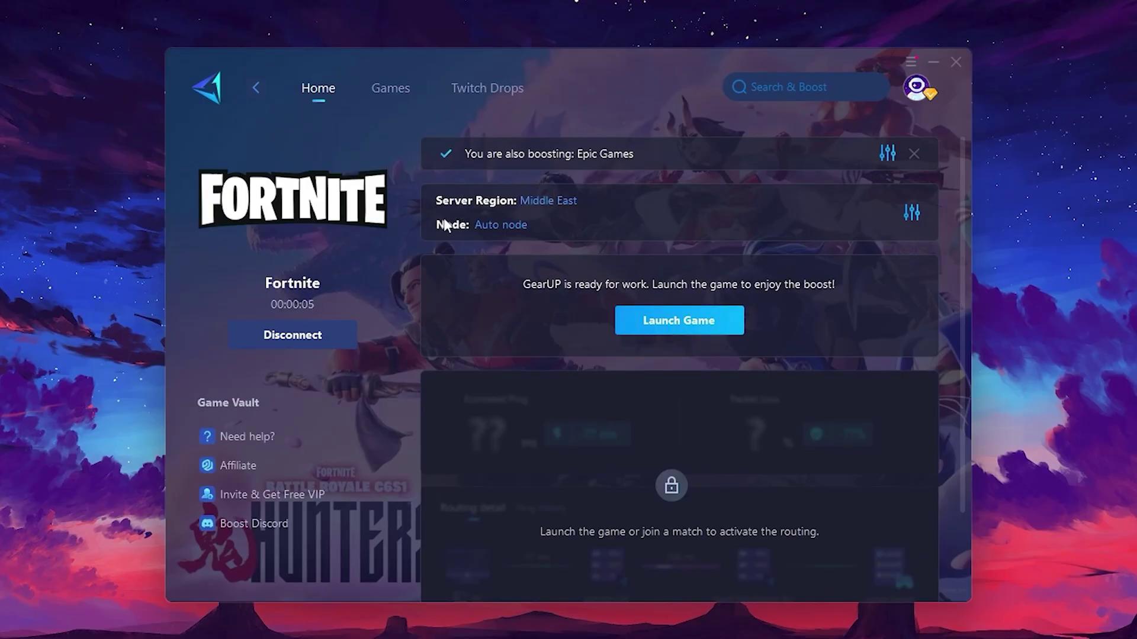
Keep Middle East as the server region and view the available nodes
{"action": "left_click", "coordinate": [552, 201]}
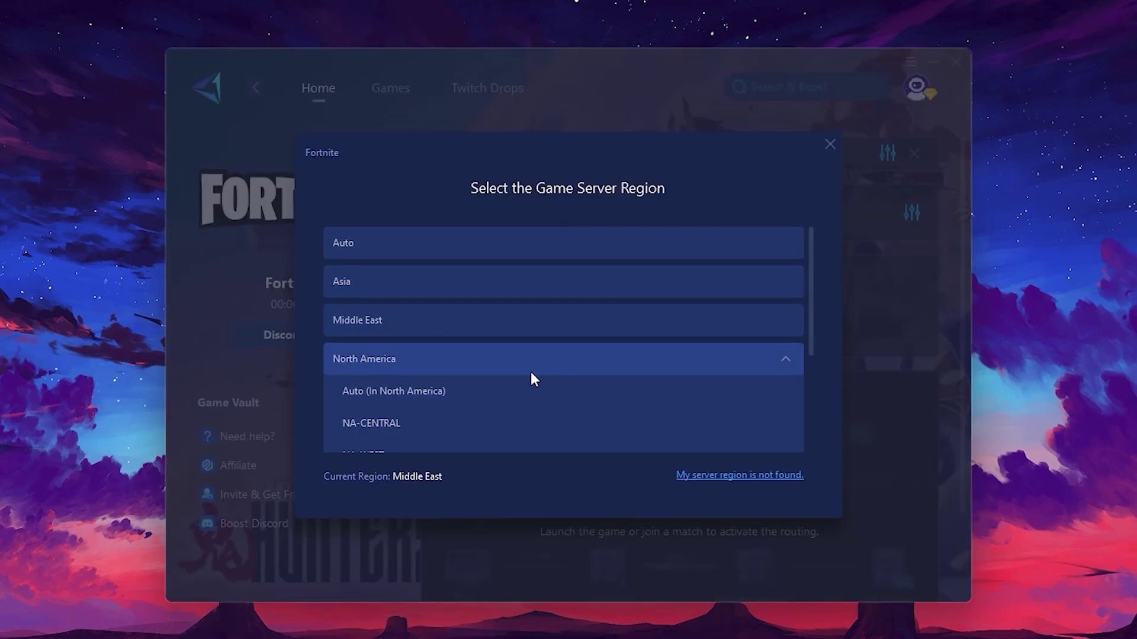
{"action": "scroll", "coordinate": [528, 362], "scroll_direction": "down", "scroll_amount": 2}
{"action": "scroll", "coordinate": [421, 312], "scroll_direction": "up", "scroll_amount": 1}
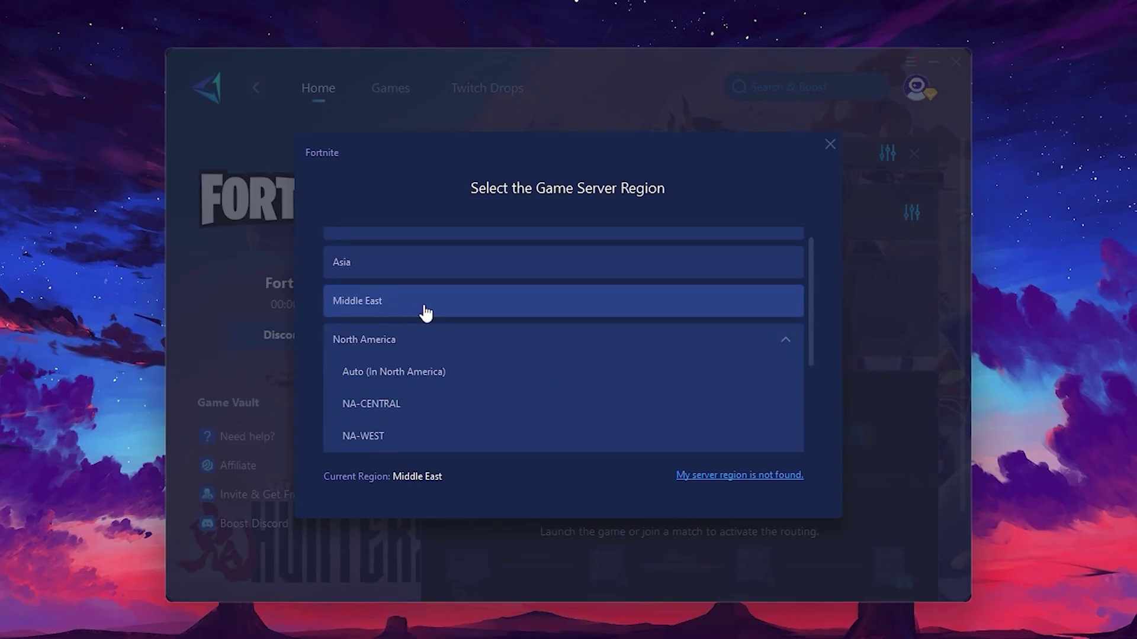
{"action": "left_click", "coordinate": [830, 143]}
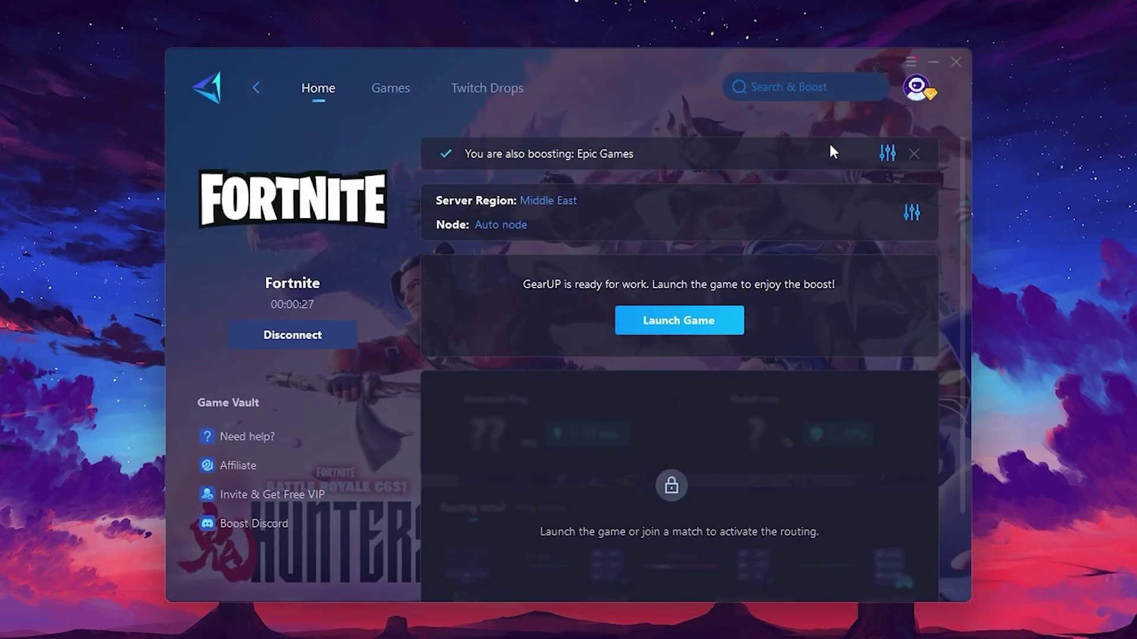
{"action": "left_click", "coordinate": [498, 225]}
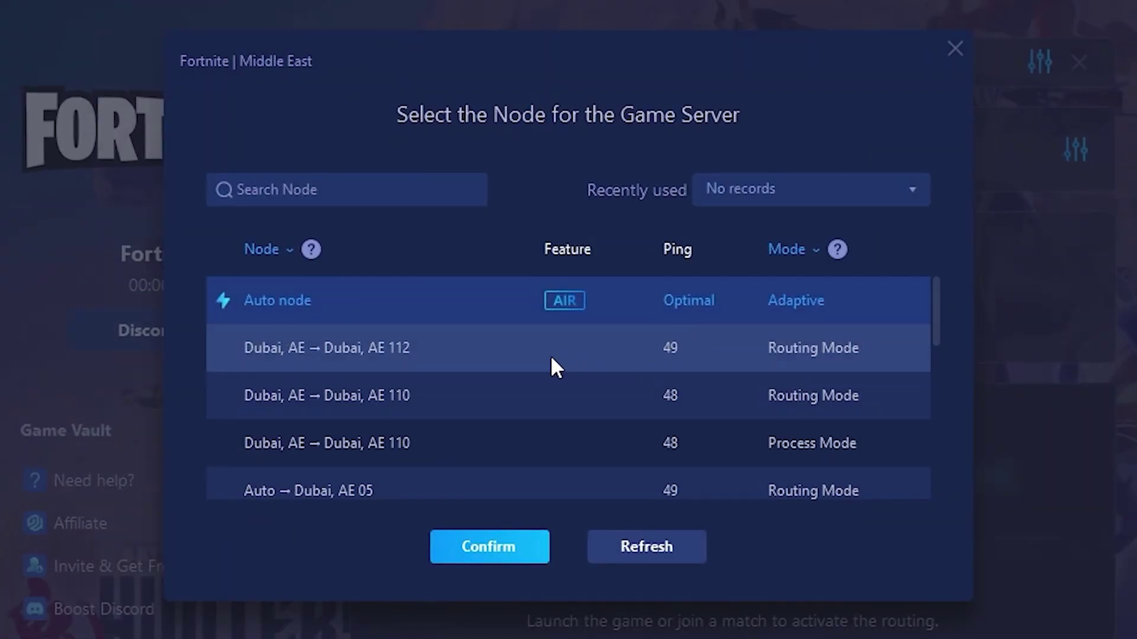
{"action": "scroll", "coordinate": [551, 359], "scroll_direction": "down", "scroll_amount": 2}
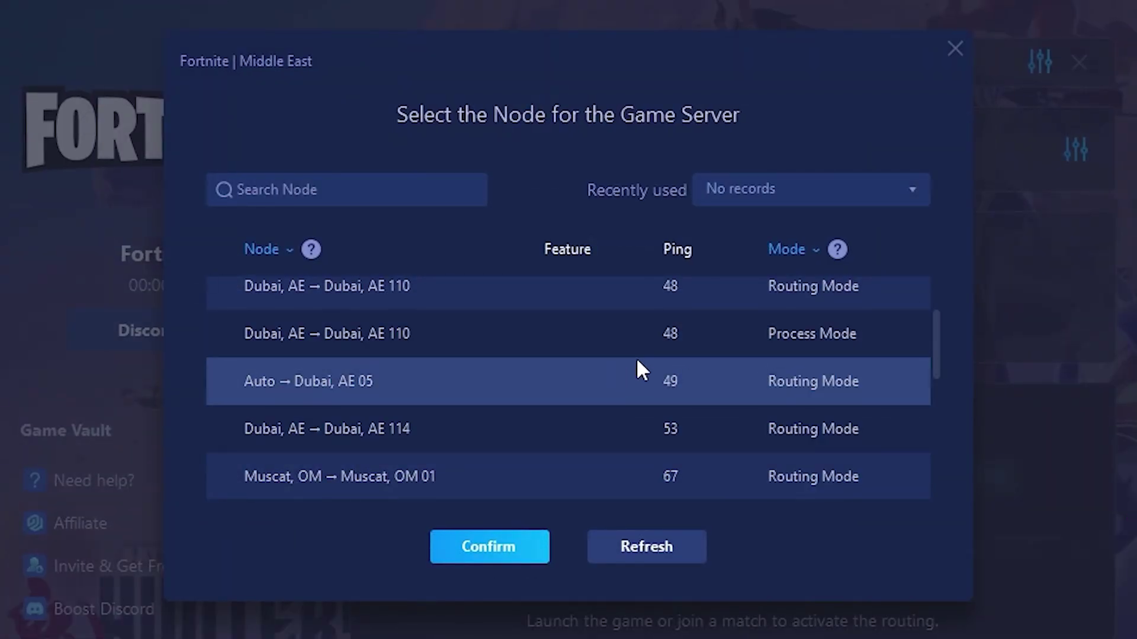
{"action": "scroll", "coordinate": [641, 360], "scroll_direction": "up", "scroll_amount": 2}
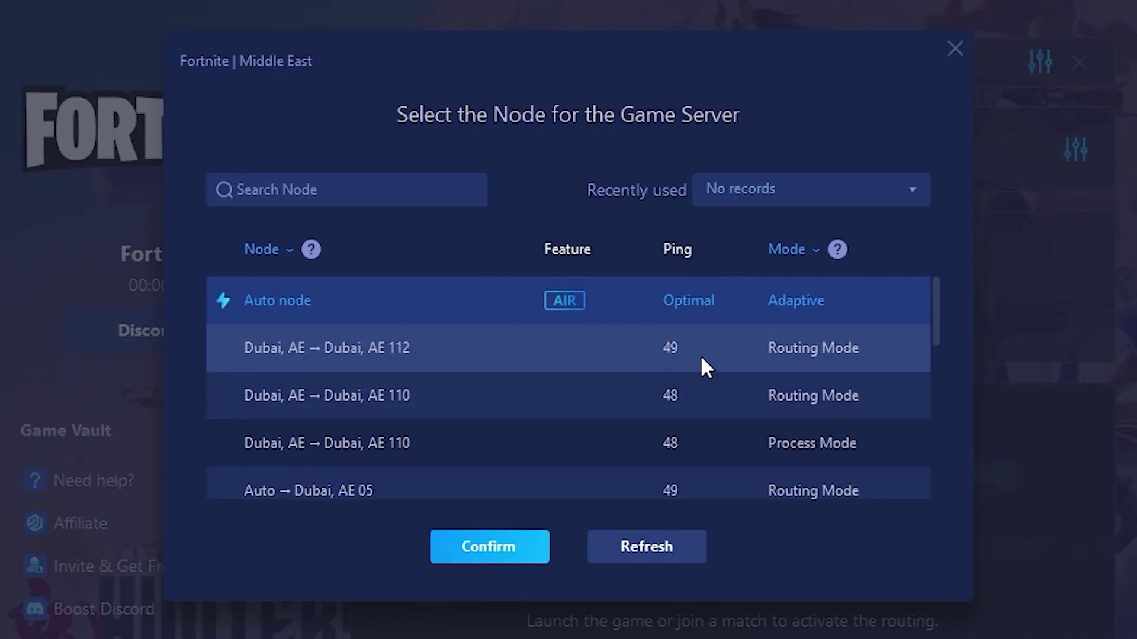
Keep the automatic node and move the character around the stairs in the Fortnite match
{"action": "left_click", "coordinate": [955, 48]}
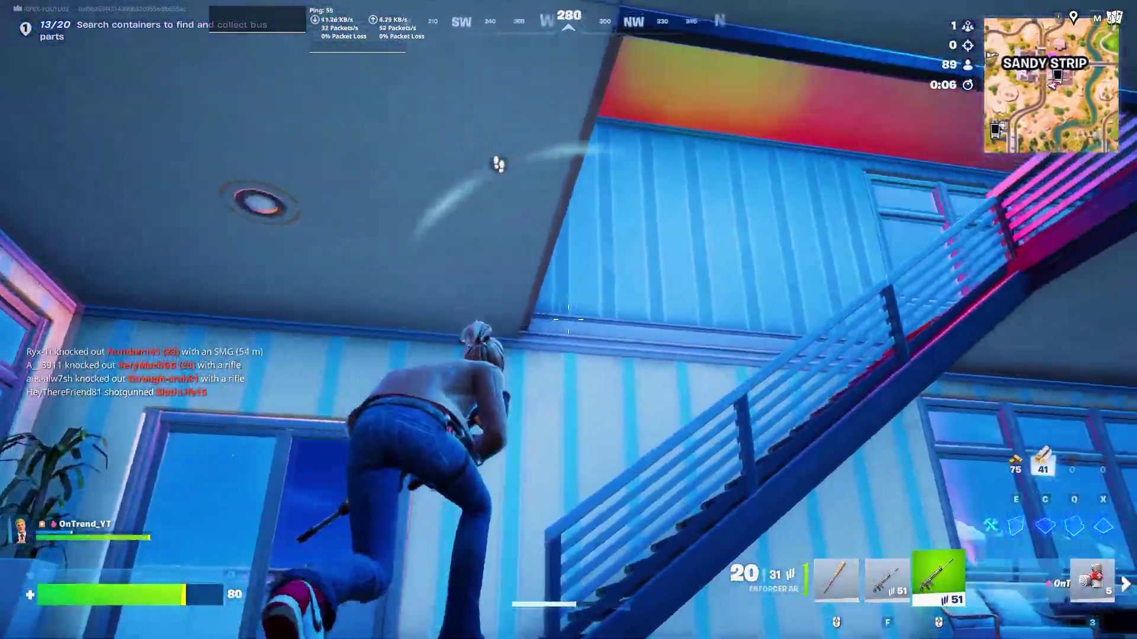
{"action": "key", "text": "w"}
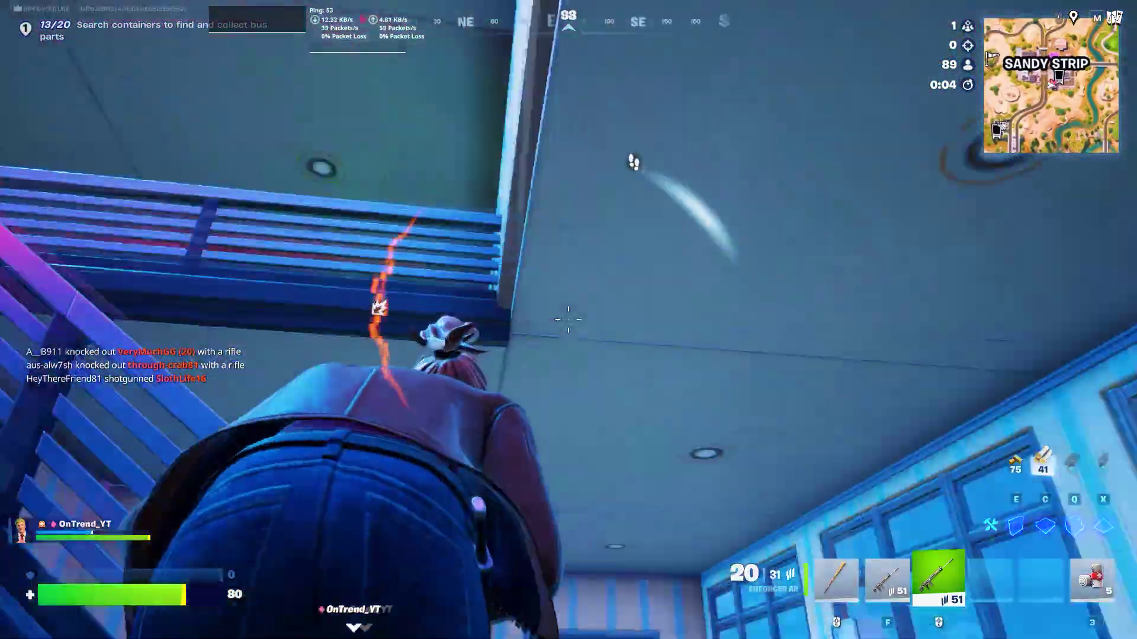
{"action": "key", "text": "w"}
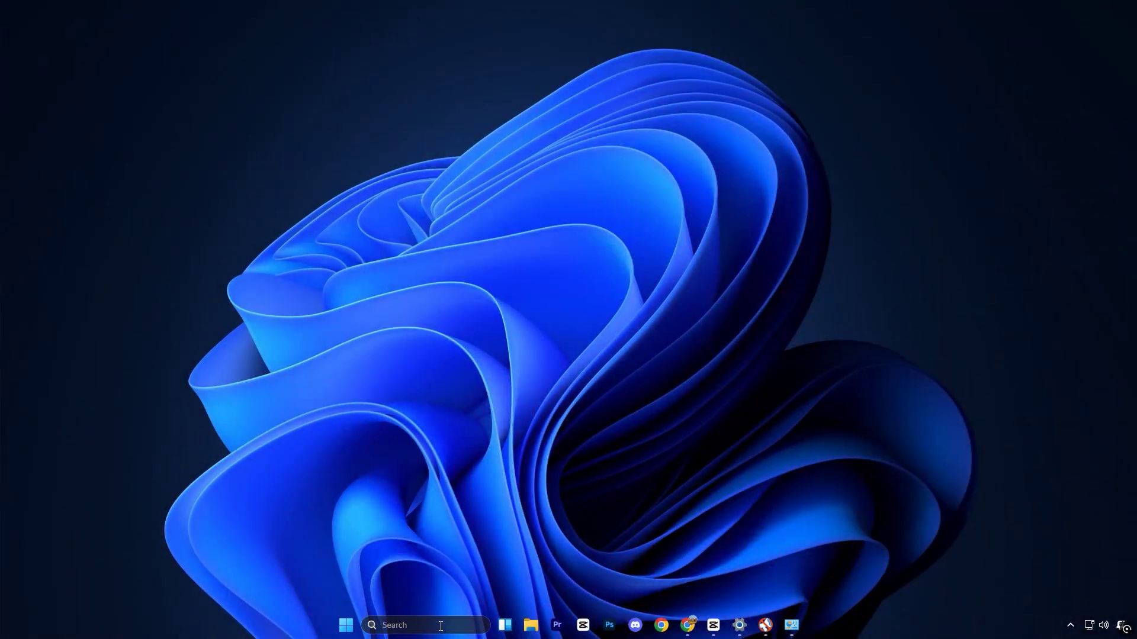
Open Local Group Policy Editor from Windows search and centre its window
{"action": "left_click", "coordinate": [439, 626]}
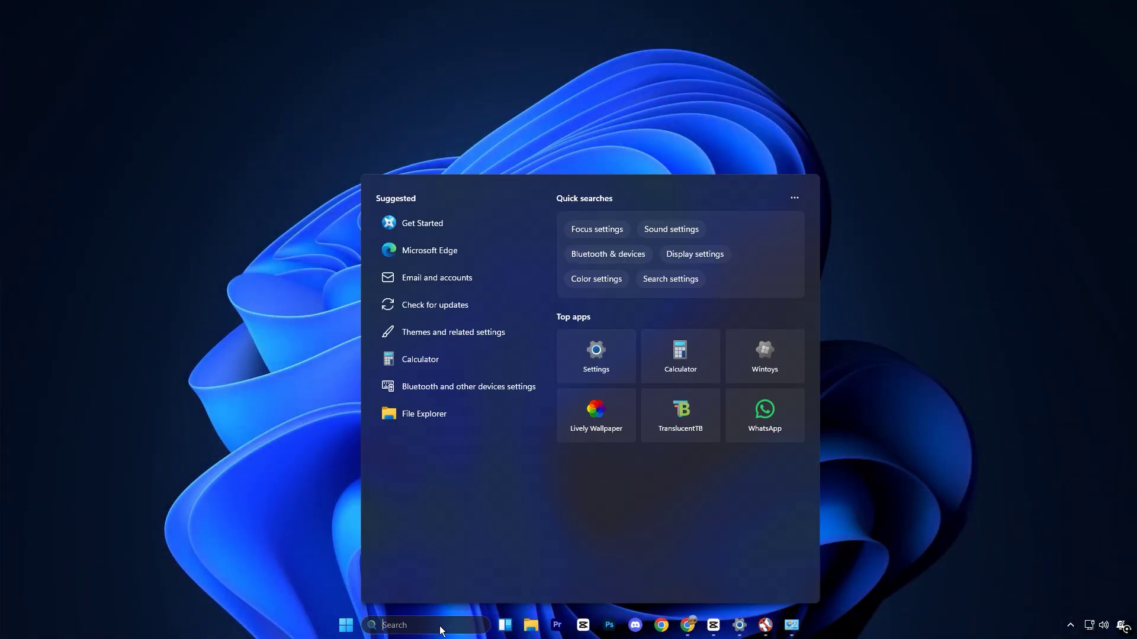
{"action": "type", "text": "gpe"}
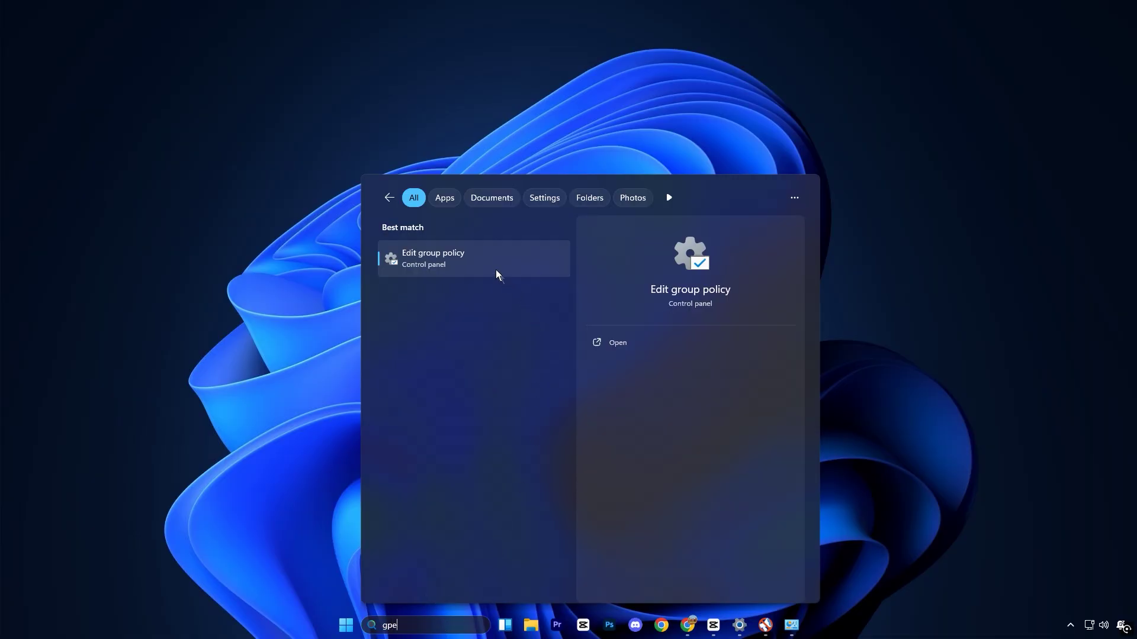
{"action": "left_click", "coordinate": [478, 257]}
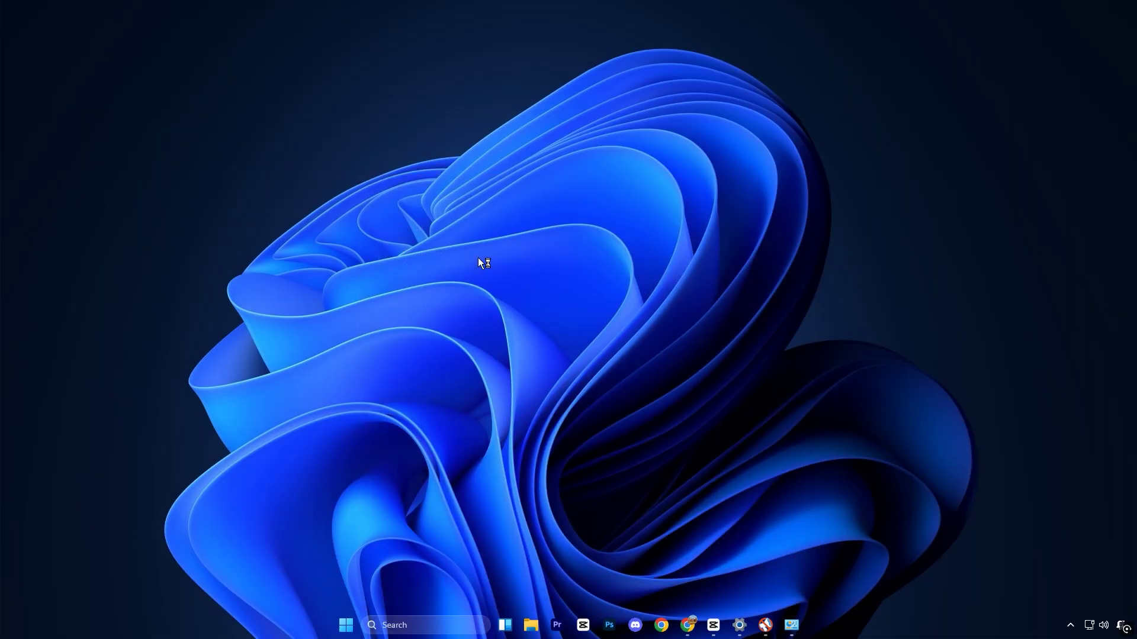
{"action": "mouse_move", "coordinate": [282, 100]}
{"action": "left_mouse_down"}
{"action": "mouse_move", "coordinate": [571, 154]}
{"action": "mouse_move", "coordinate": [536, 150]}
{"action": "left_mouse_up"}
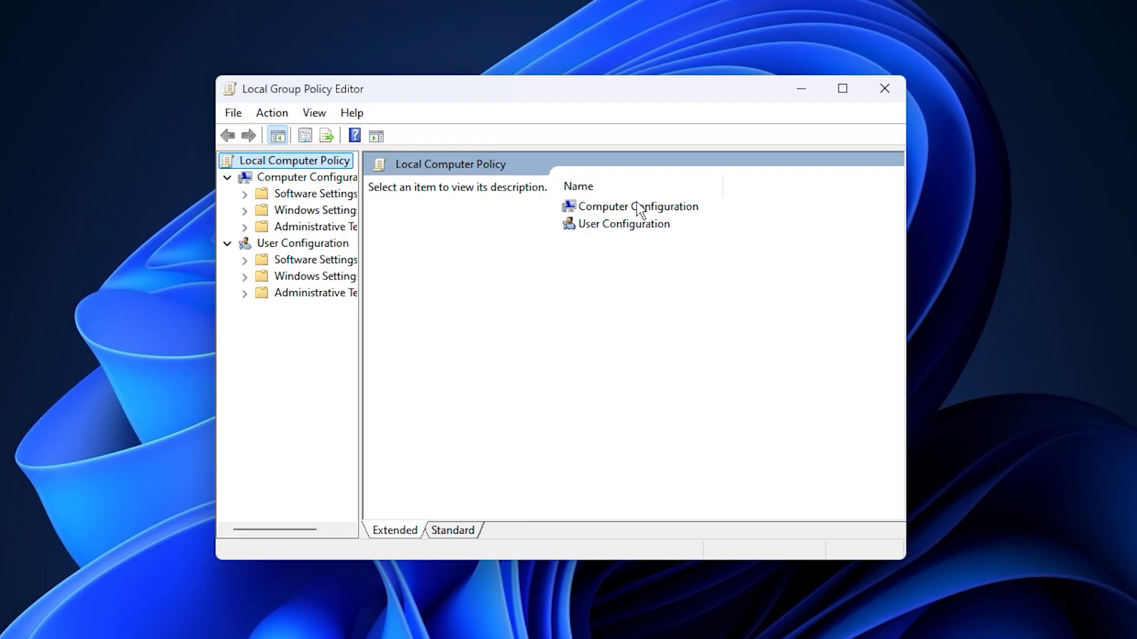
{"action": "left_click", "coordinate": [636, 208]}
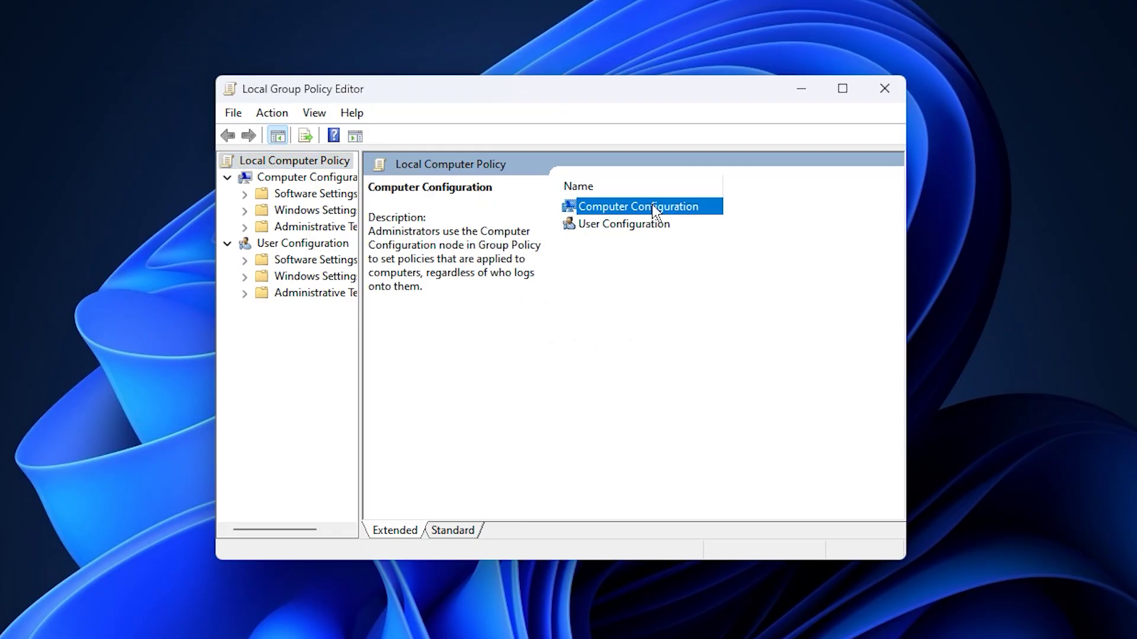
Navigate to App Privacy under Windows Components and select 'Let Windows apps run in the background'
{"action": "double_click", "coordinate": [652, 206]}
{"action": "double_click", "coordinate": [626, 241]}
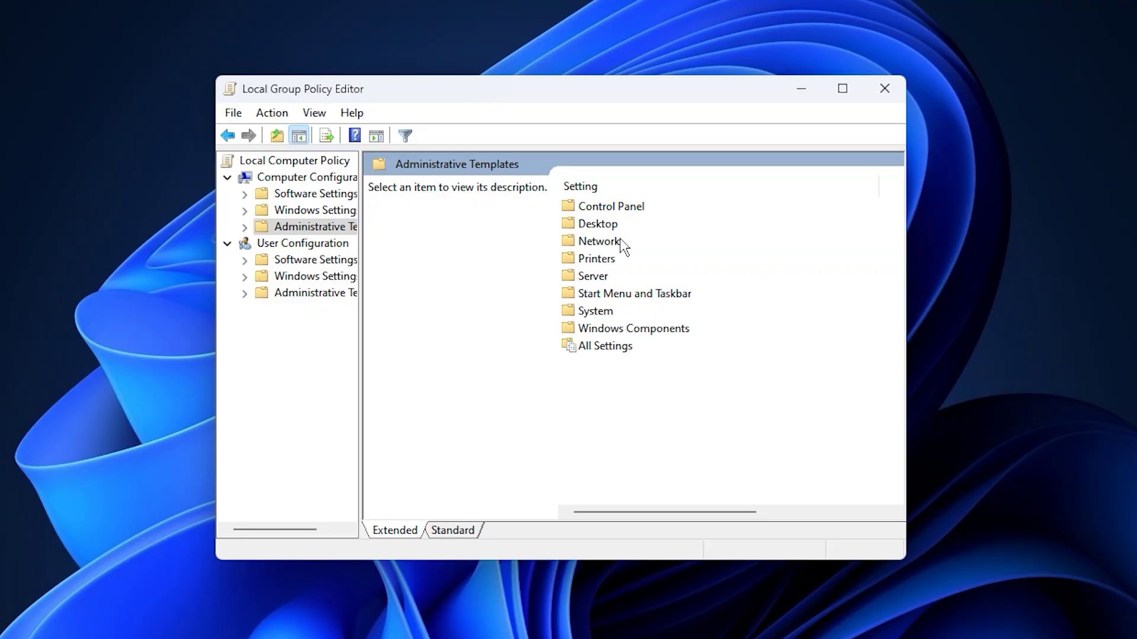
{"action": "double_click", "coordinate": [626, 329]}
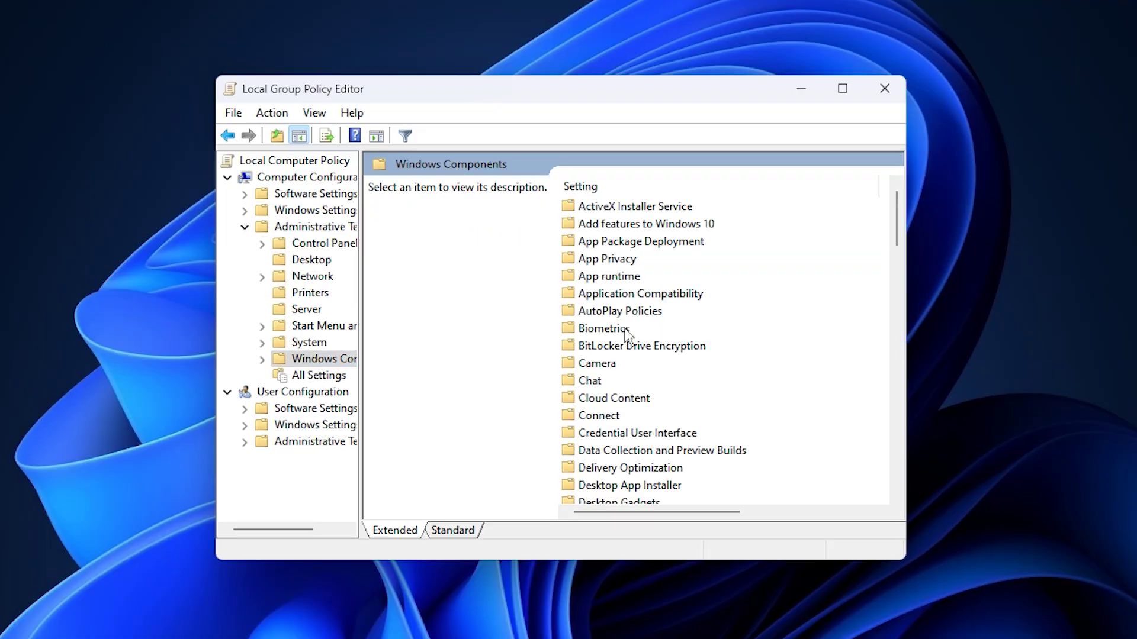
{"action": "double_click", "coordinate": [622, 258]}
{"action": "scroll", "coordinate": [675, 389], "scroll_direction": "down", "scroll_amount": 3}
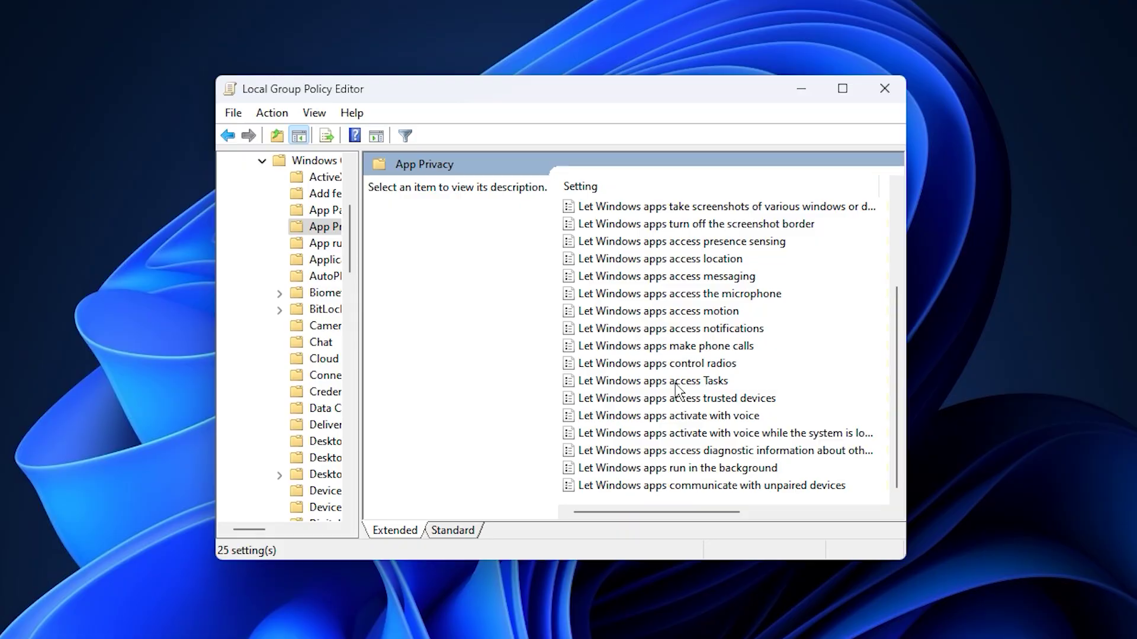
{"action": "left_click", "coordinate": [680, 469]}
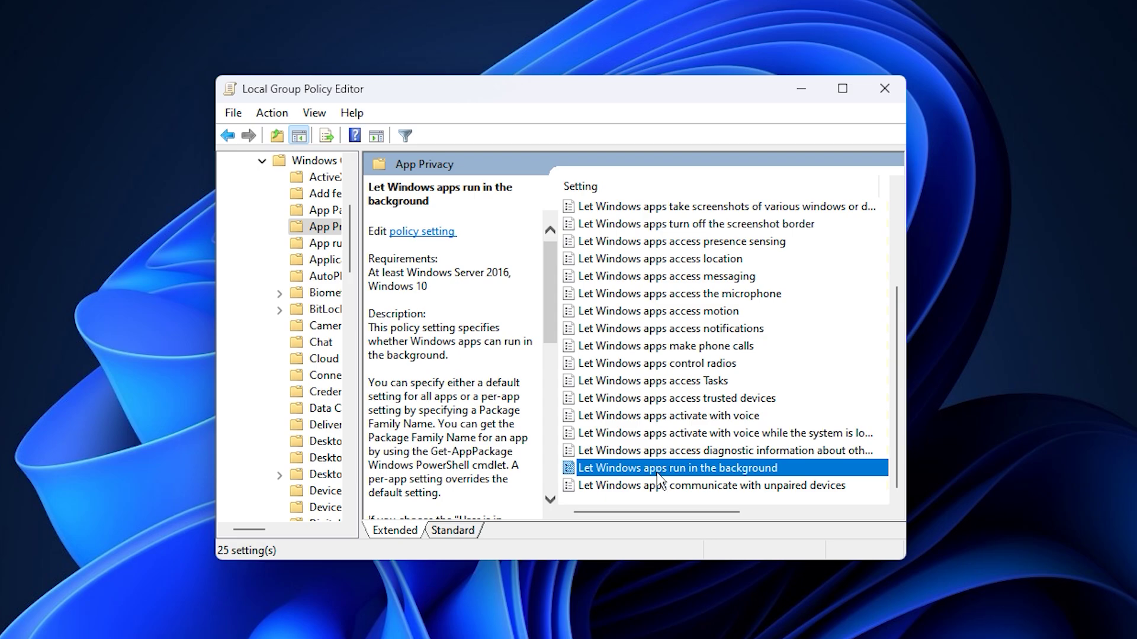
Set 'Let Windows apps run in the background' to Enabled with Force Deny for all apps and confirm
{"action": "double_click", "coordinate": [658, 476]}
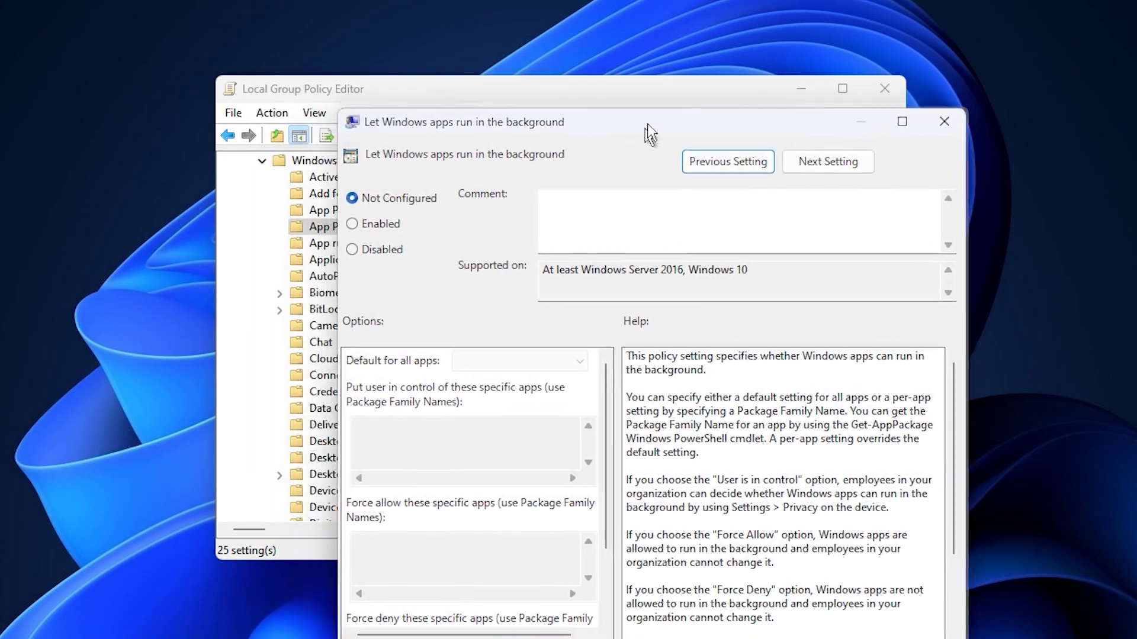
{"action": "left_click_drag", "start_coordinate": [121, 5], "coordinate": [665, 110]}
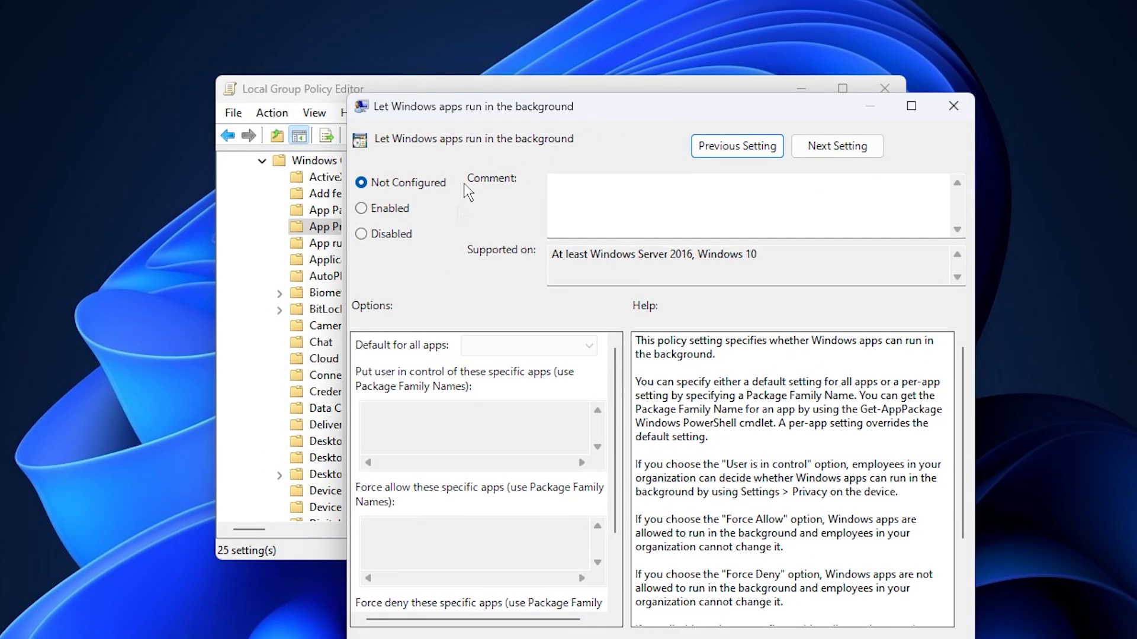
{"action": "left_click", "coordinate": [406, 209]}
{"action": "left_click", "coordinate": [505, 342]}
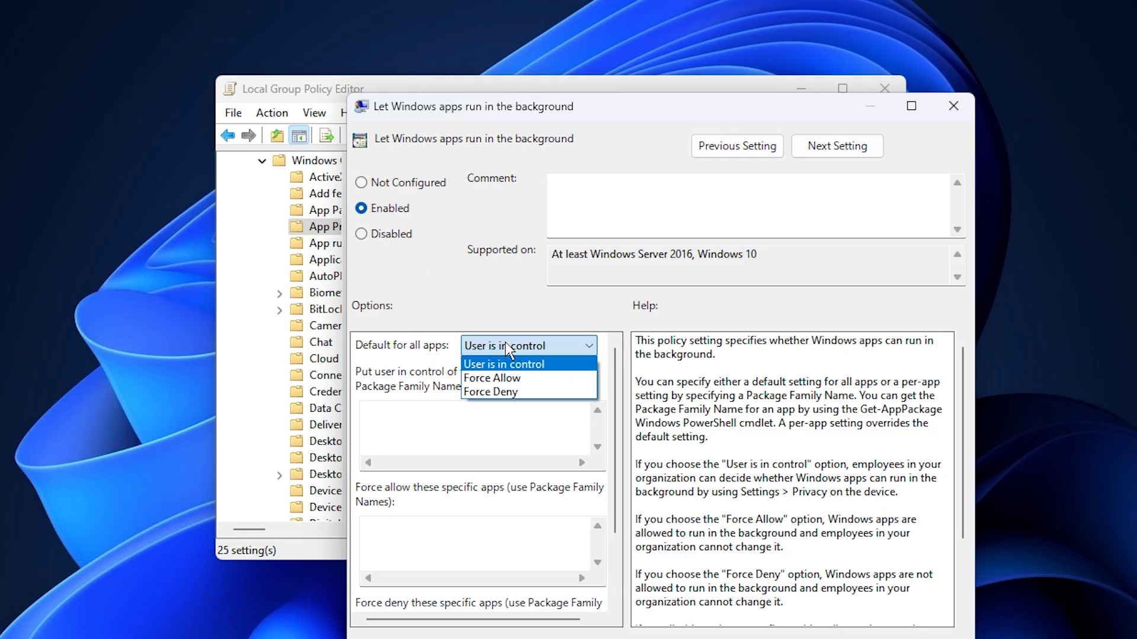
{"action": "left_click", "coordinate": [497, 393]}
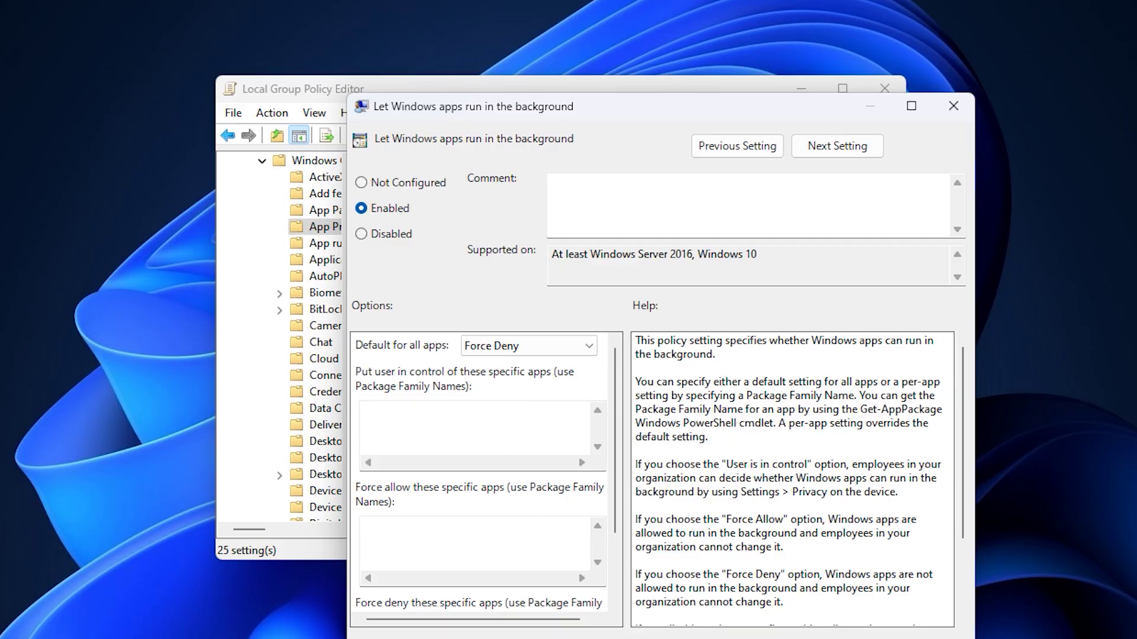
{"action": "key", "text": "Return"}
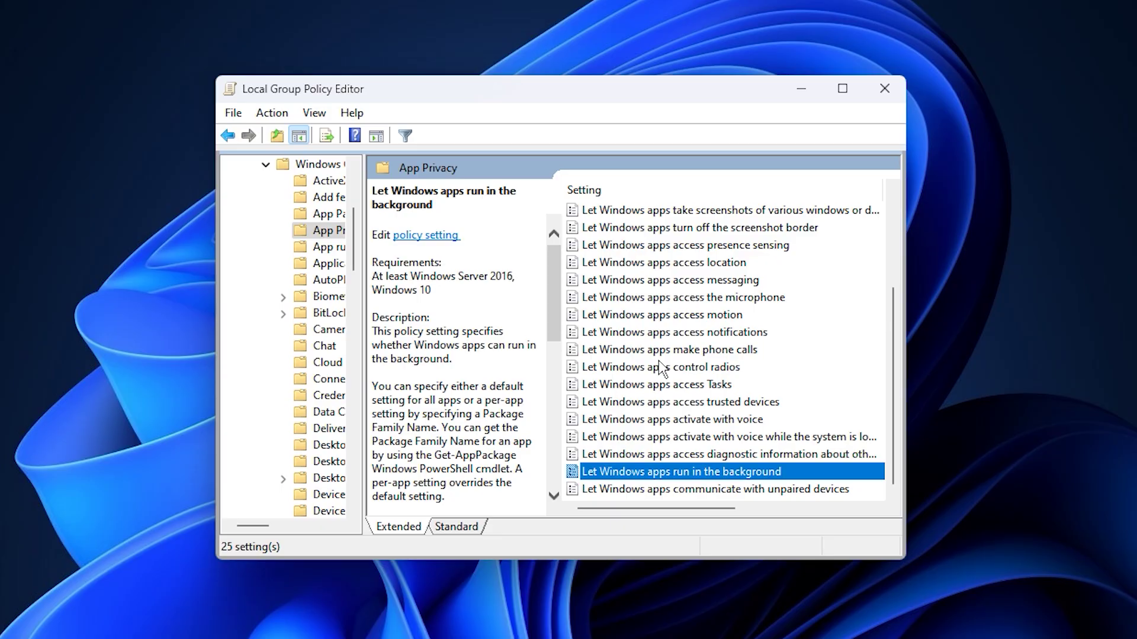
{"action": "left_click", "coordinate": [233, 135]}
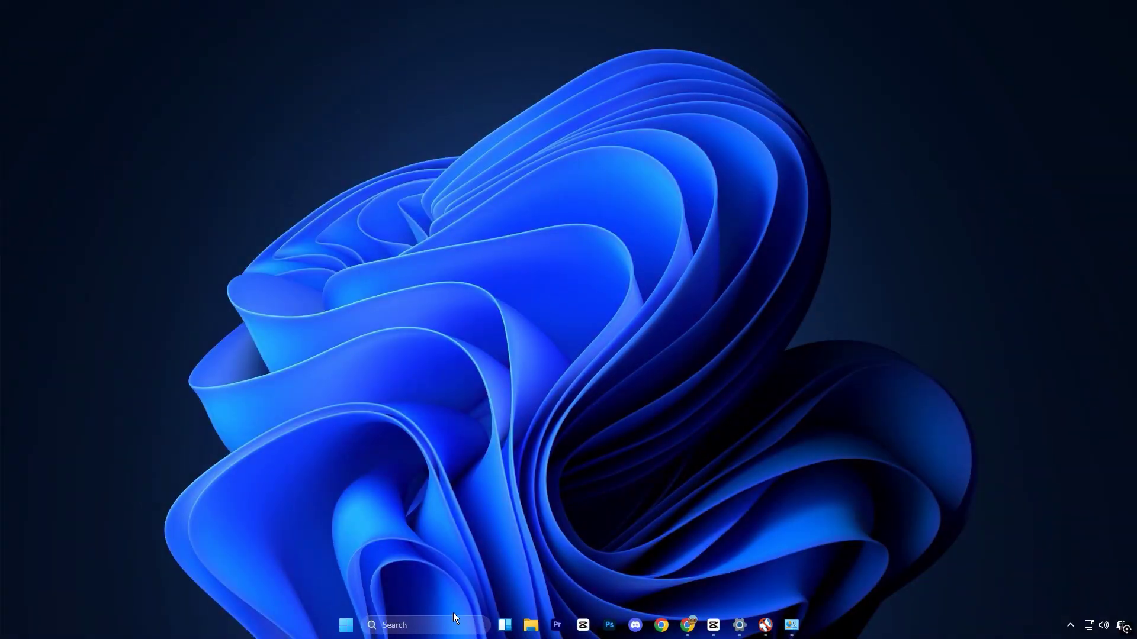
Find 'Turn Windows features on or off' via search and clear the Hyper-V checkbox
{"action": "left_click", "coordinate": [453, 618]}
{"action": "type", "text": "turn Windows features on or off"}
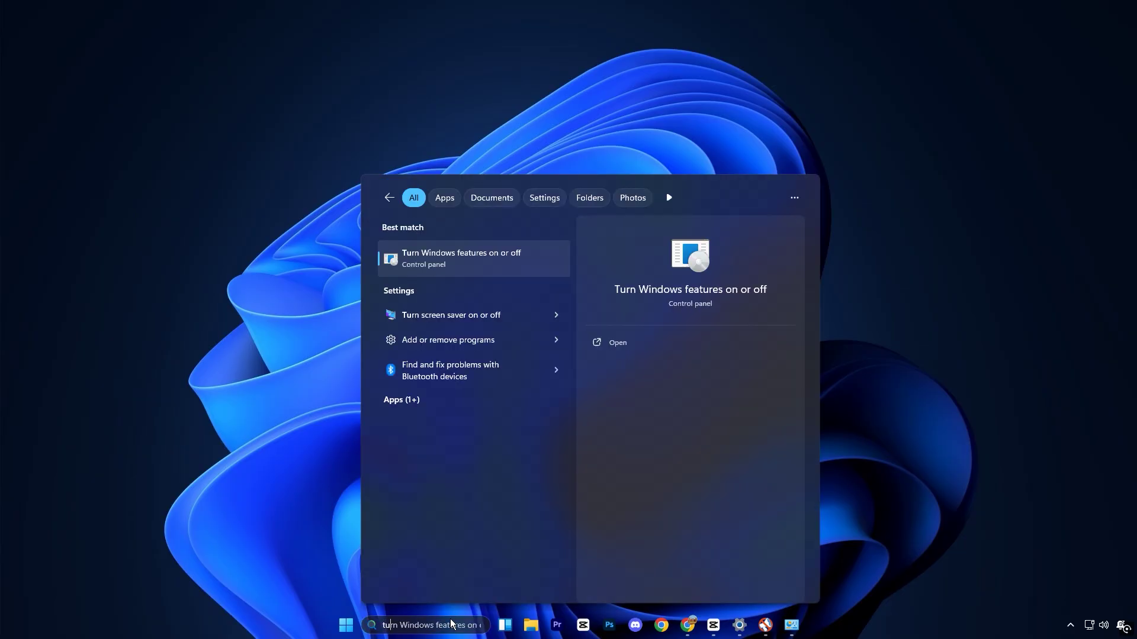
{"action": "left_click", "coordinate": [496, 271]}
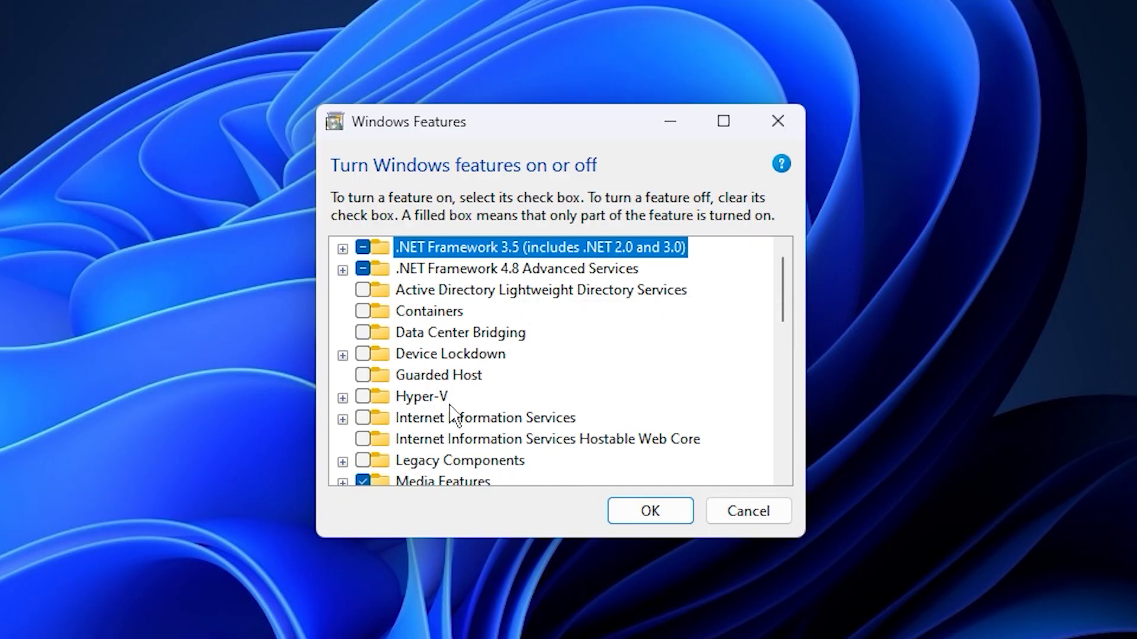
{"action": "left_click", "coordinate": [412, 396]}
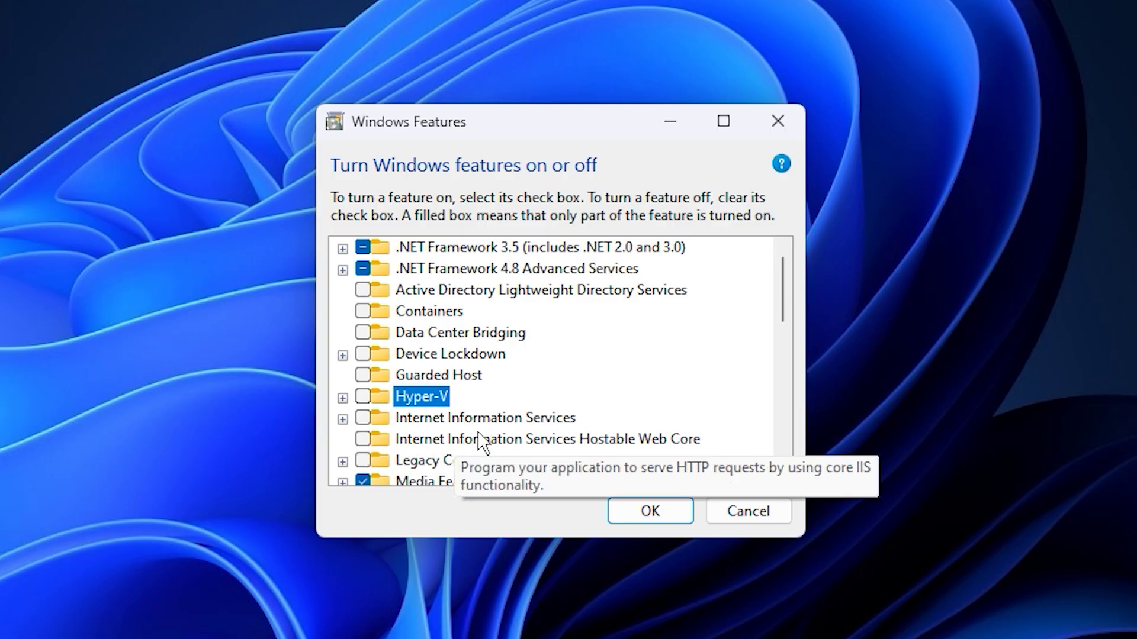
{"action": "scroll", "coordinate": [551, 402], "scroll_direction": "down", "scroll_amount": 1}
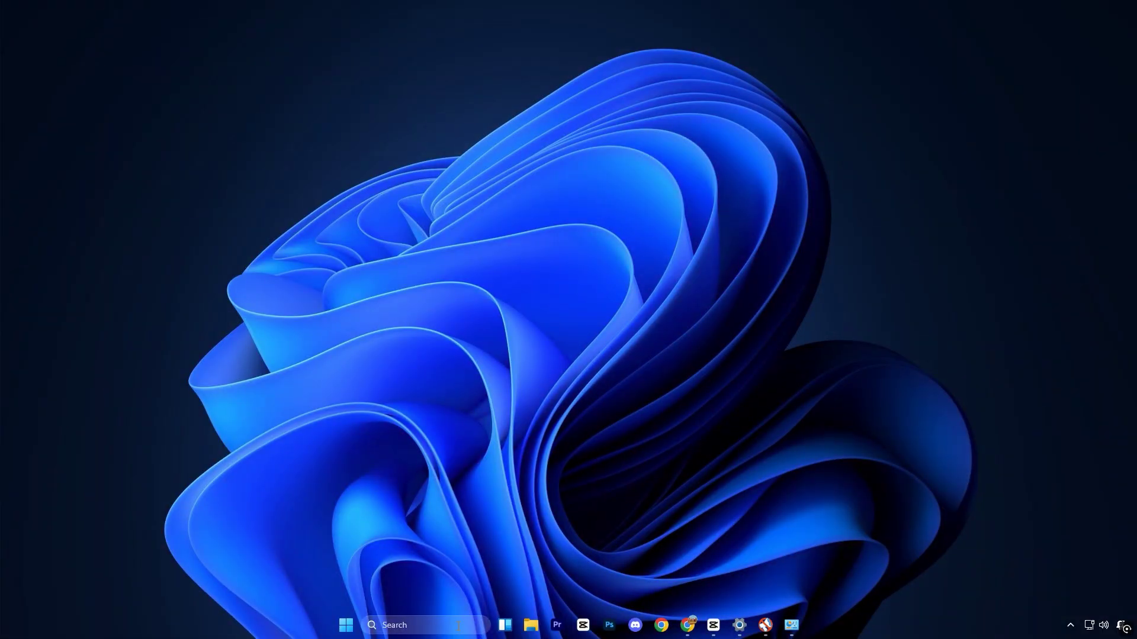
Go from Start to Settings > System > Storage to reach the storage overview
{"action": "left_click", "coordinate": [455, 626]}
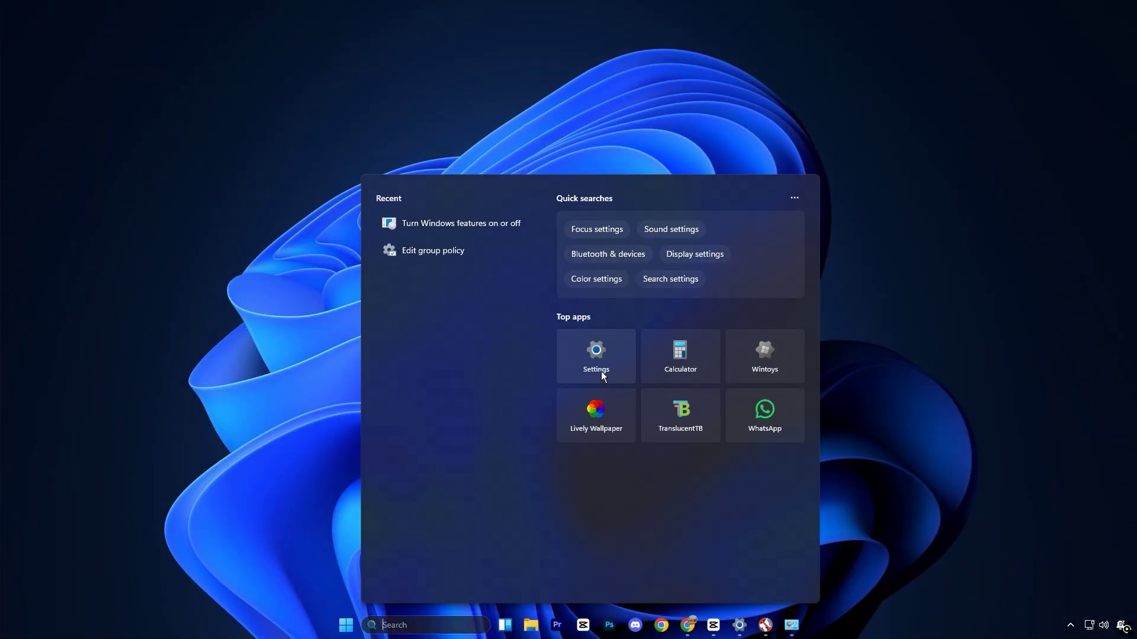
{"action": "left_click", "coordinate": [601, 372]}
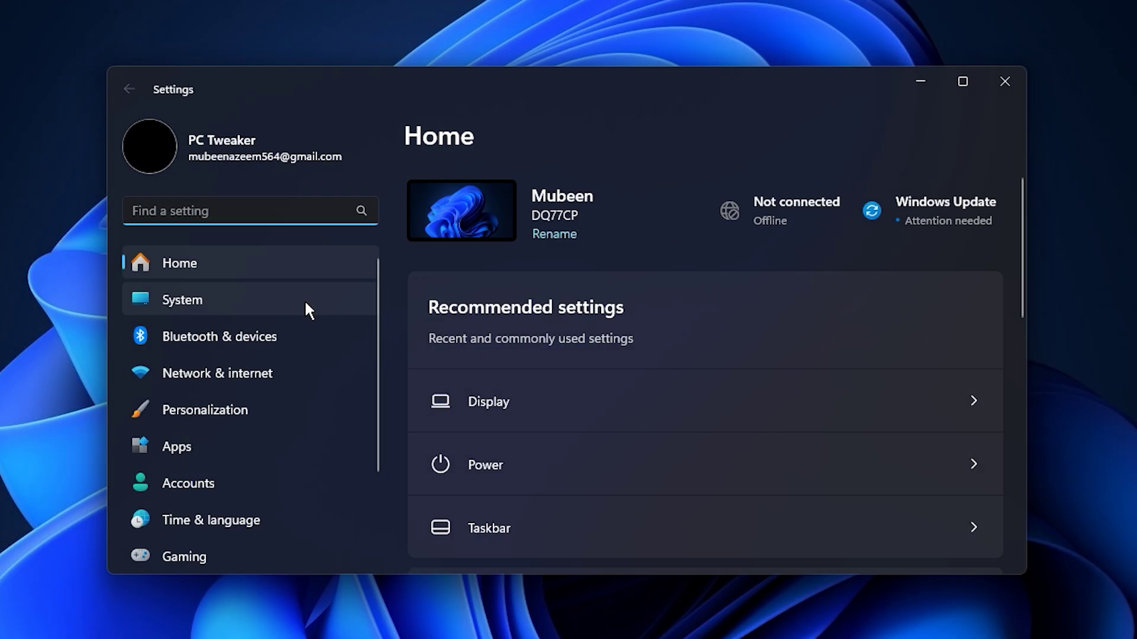
{"action": "left_click", "coordinate": [405, 306]}
{"action": "scroll", "coordinate": [587, 452], "scroll_direction": "down", "scroll_amount": 5}
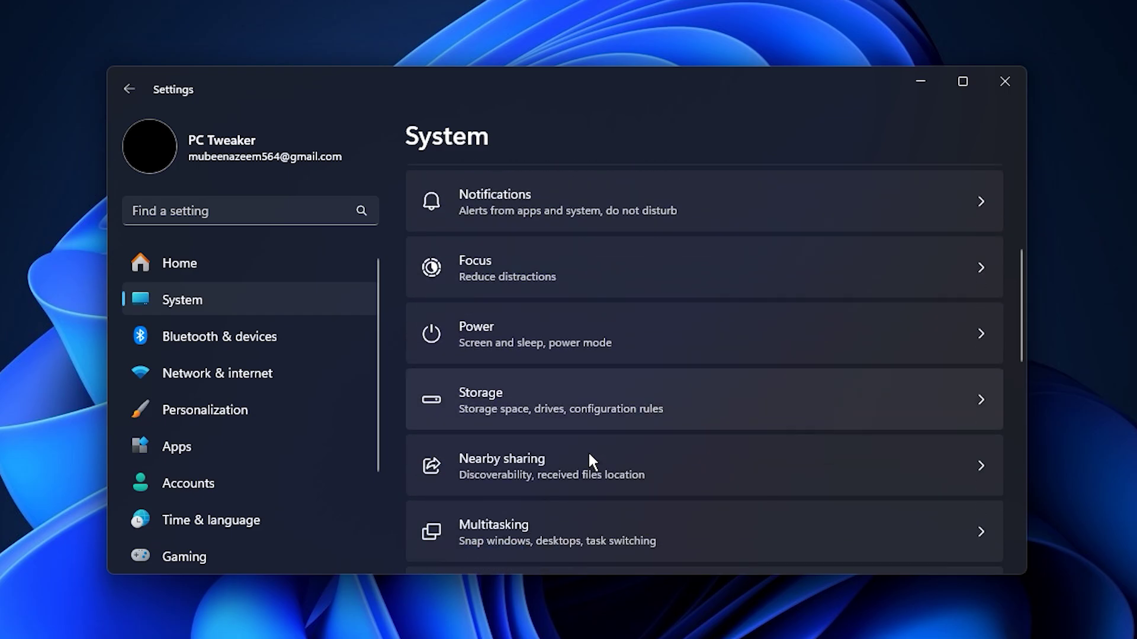
{"action": "left_click", "coordinate": [614, 397]}
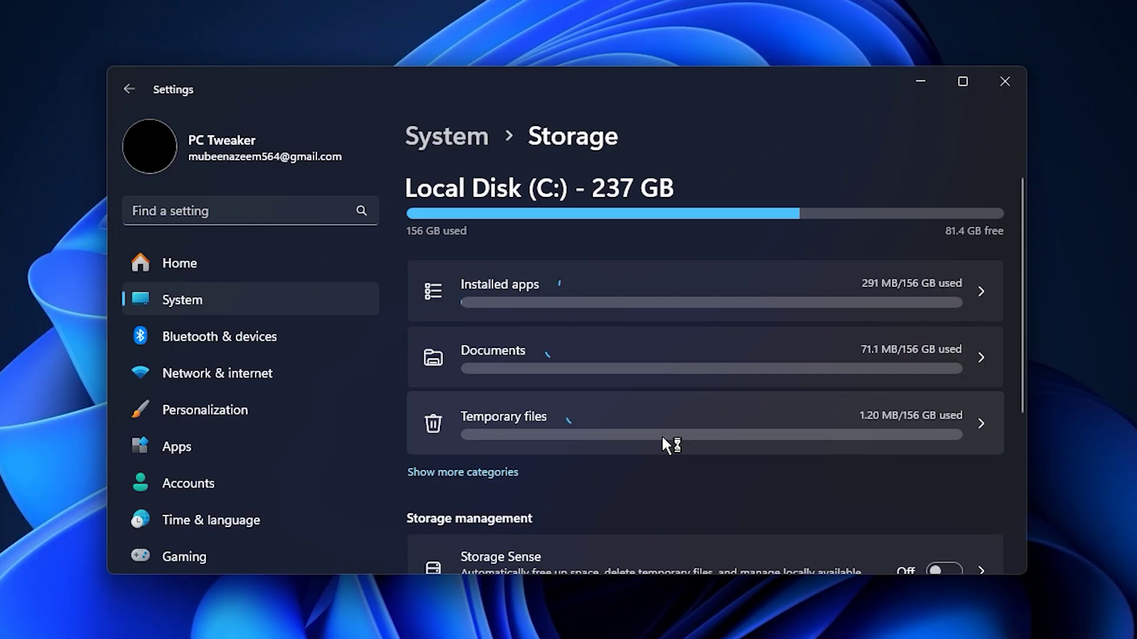
Enter the Temporary files page and let the scan list 15.1 MB selected, Downloads unticked
{"action": "left_click", "coordinate": [790, 426]}
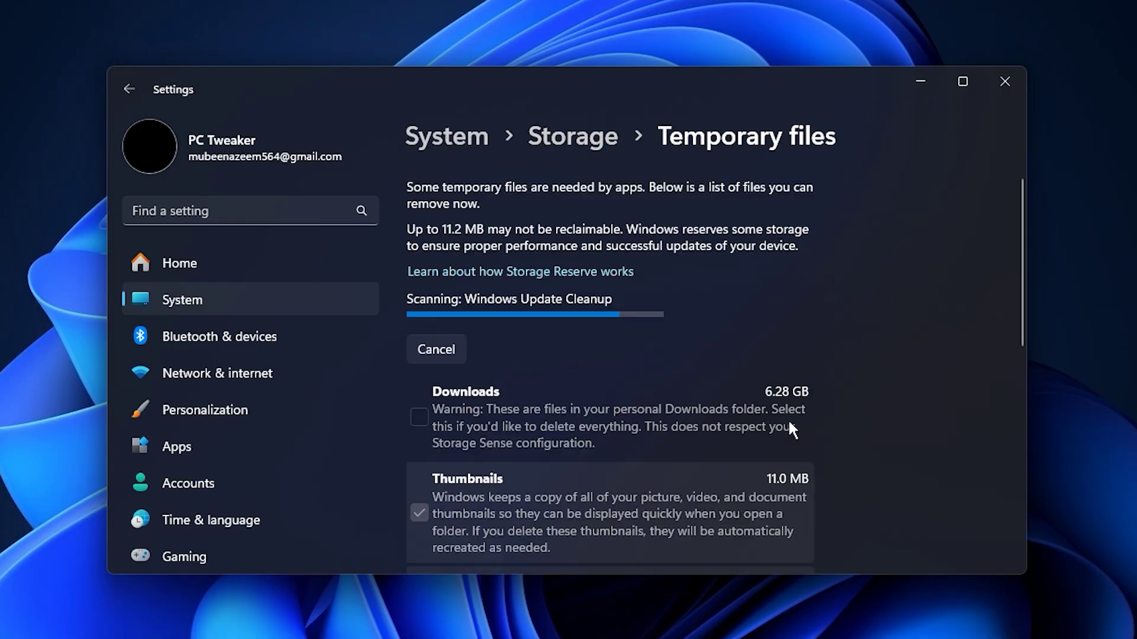
{"action": "scroll", "coordinate": [551, 425], "scroll_direction": "down", "scroll_amount": 1}
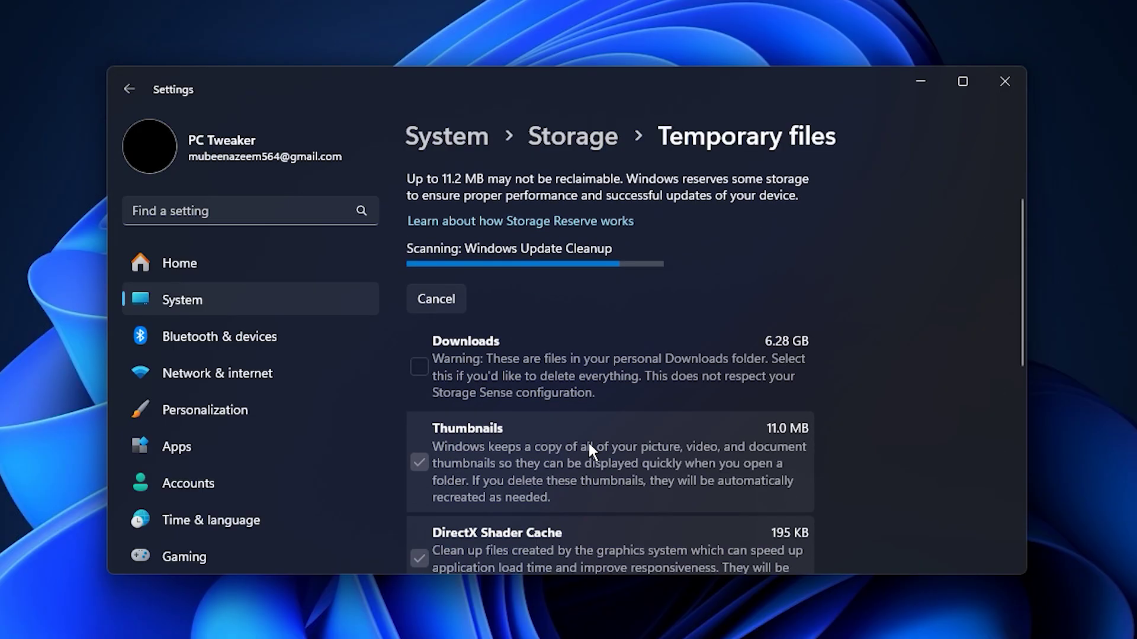
{"action": "scroll", "coordinate": [588, 442], "scroll_direction": "down", "scroll_amount": 3}
{"action": "scroll", "coordinate": [588, 442], "scroll_direction": "down", "scroll_amount": 1}
{"action": "scroll", "coordinate": [604, 473], "scroll_direction": "up", "scroll_amount": 2}
{"action": "scroll", "coordinate": [606, 478], "scroll_direction": "down", "scroll_amount": 3}
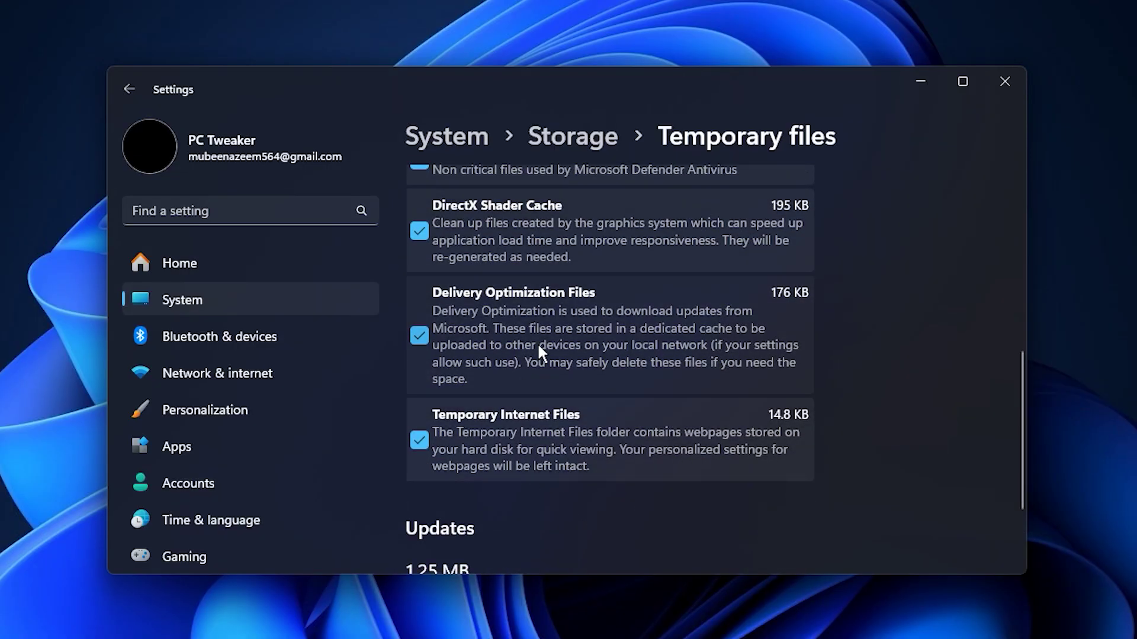
{"action": "scroll", "coordinate": [539, 346], "scroll_direction": "up", "scroll_amount": 3}
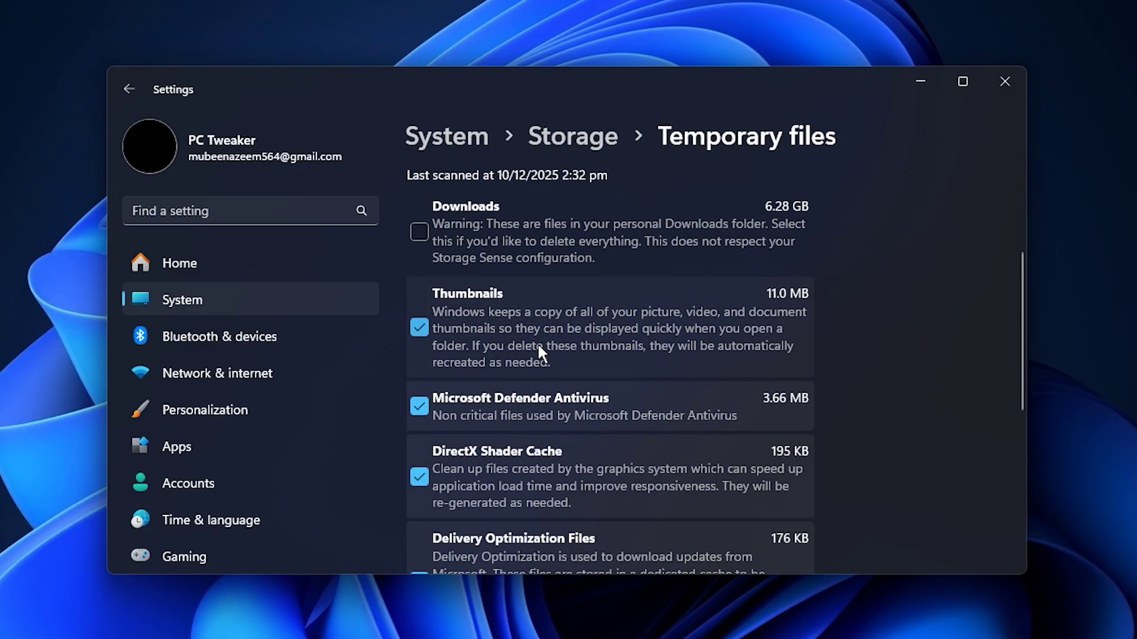
{"action": "scroll", "coordinate": [537, 349], "scroll_direction": "up", "scroll_amount": 2}
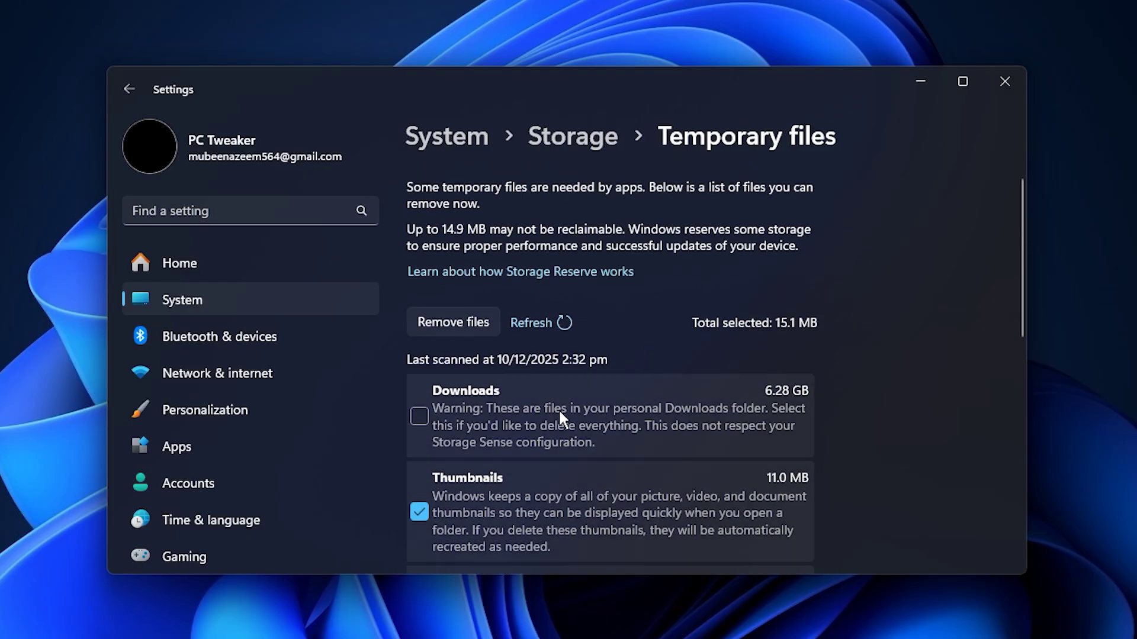
{"action": "scroll", "coordinate": [559, 408], "scroll_direction": "down", "scroll_amount": 3}
{"action": "scroll", "coordinate": [572, 424], "scroll_direction": "up", "scroll_amount": 2}
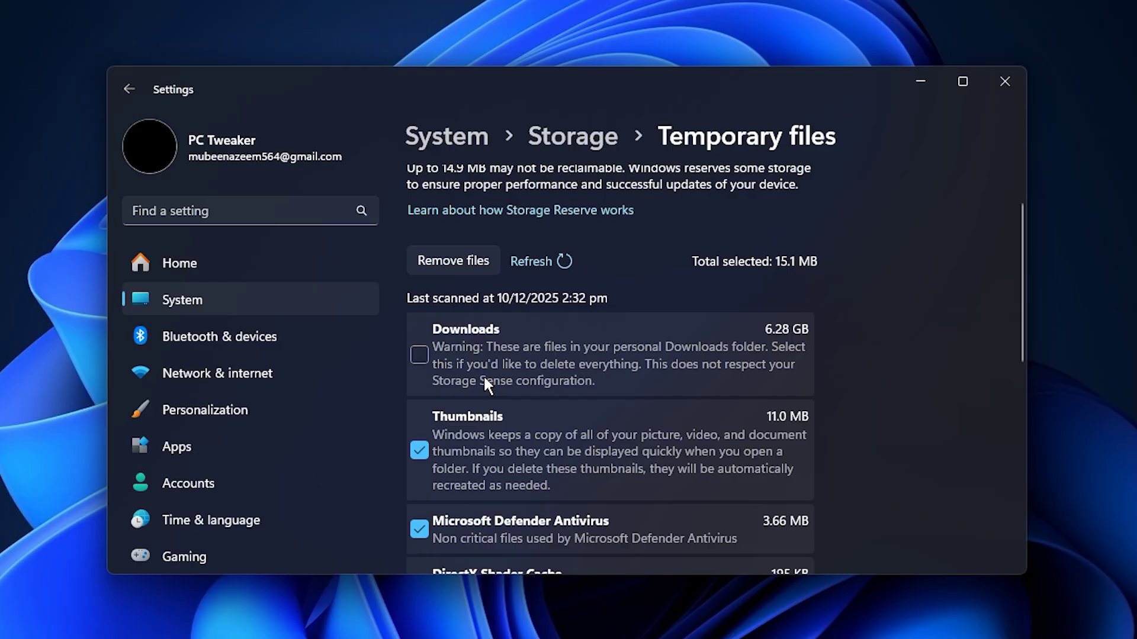
{"action": "scroll", "coordinate": [484, 374], "scroll_direction": "down", "scroll_amount": 2}
{"action": "scroll", "coordinate": [483, 382], "scroll_direction": "down", "scroll_amount": 5}
{"action": "scroll", "coordinate": [484, 388], "scroll_direction": "down", "scroll_amount": 2}
{"action": "scroll", "coordinate": [483, 388], "scroll_direction": "up", "scroll_amount": 5}
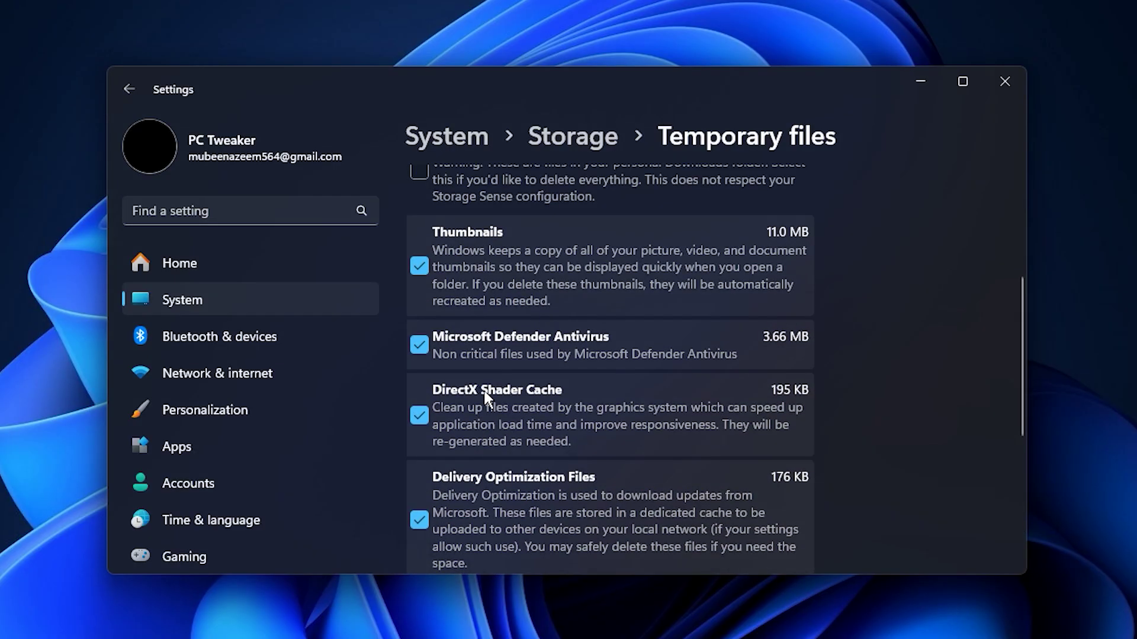
{"action": "scroll", "coordinate": [483, 391], "scroll_direction": "up", "scroll_amount": 3}
{"action": "scroll", "coordinate": [483, 387], "scroll_direction": "up", "scroll_amount": 2}
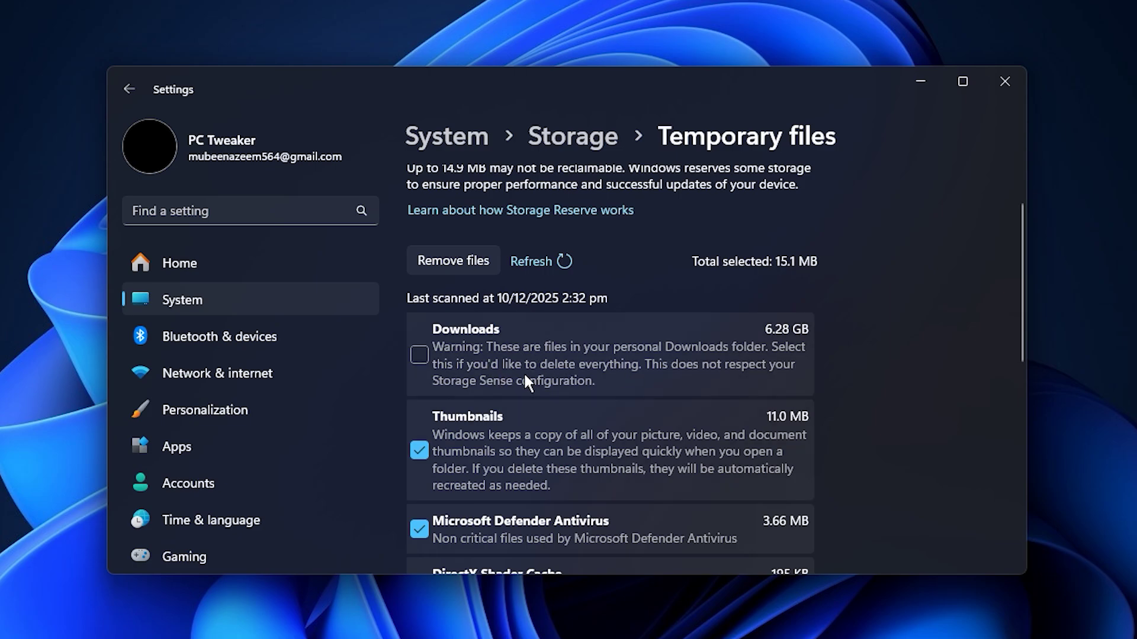
Remove the selected temporary files and confirm permanent deletion, leaving 0 bytes selected
{"action": "left_click", "coordinate": [455, 262]}
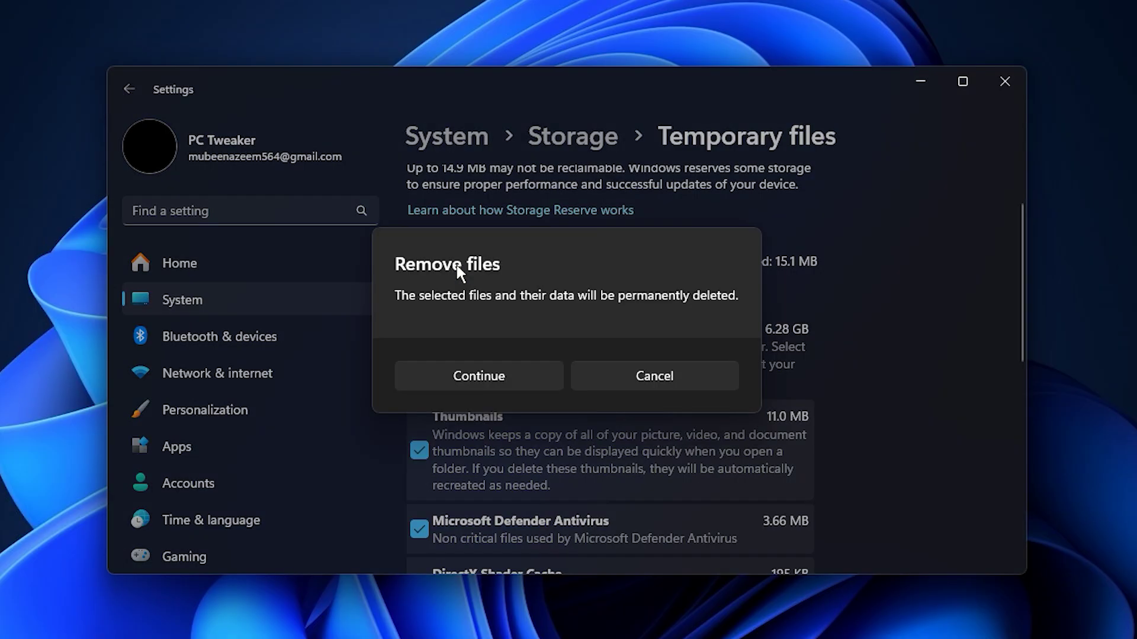
{"action": "left_click", "coordinate": [542, 383]}
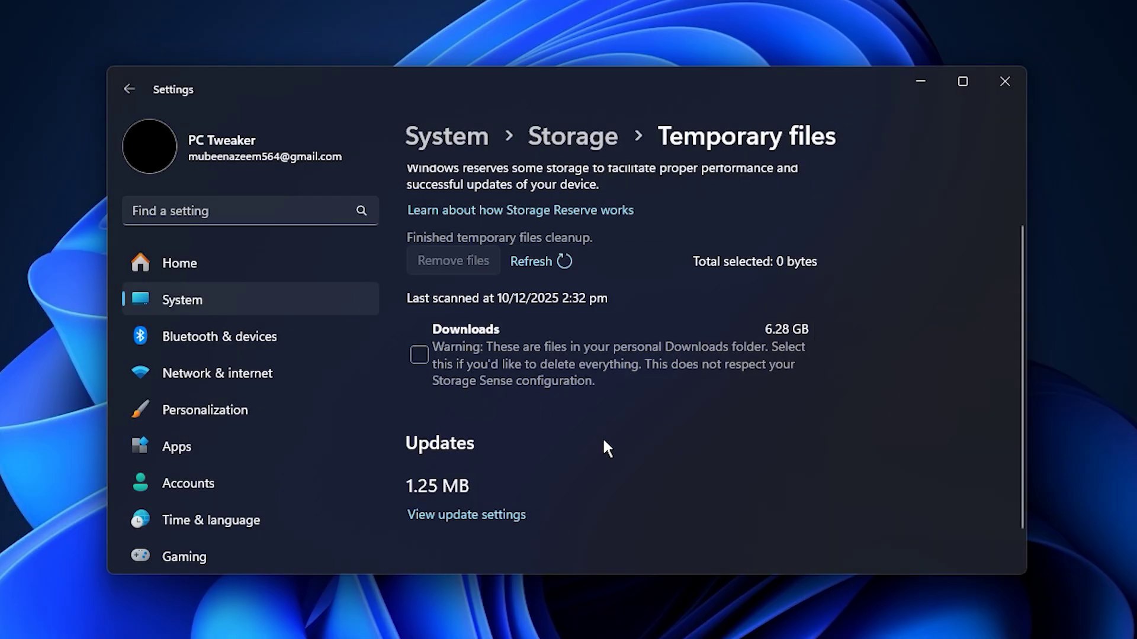